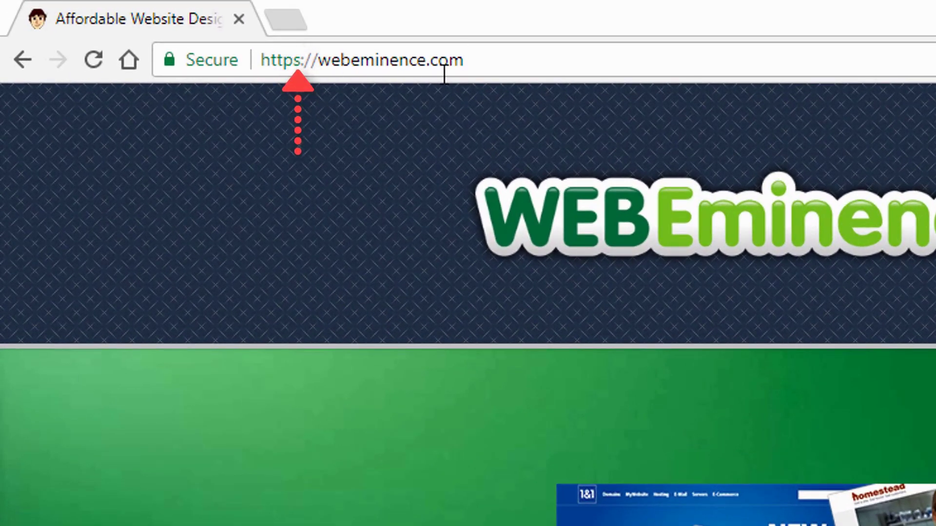
Step: Highlight https in the WEBEminence address, then view and close its secure connection details
{"action": "left_click", "coordinate": [503, 69]}
{"action": "left_click_drag", "start_coordinate": [303, 59], "coordinate": [259, 63]}
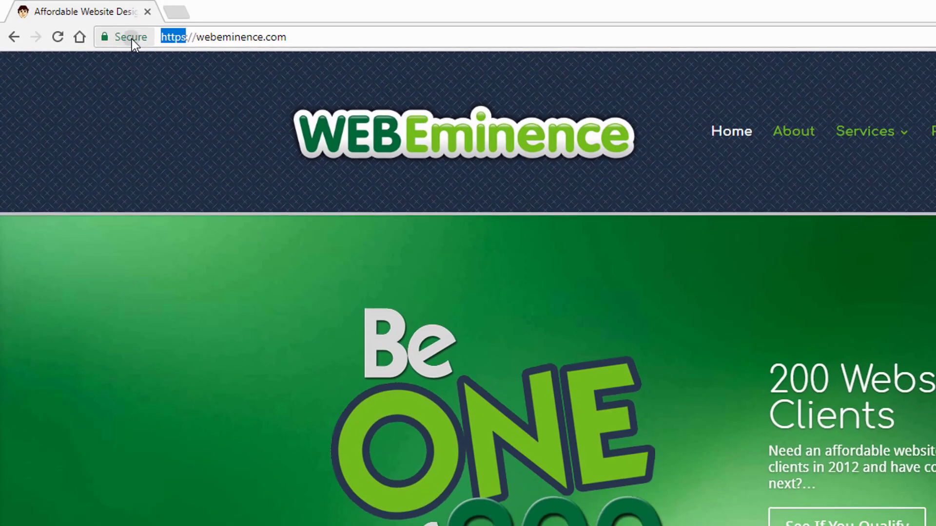
{"action": "left_click", "coordinate": [128, 37]}
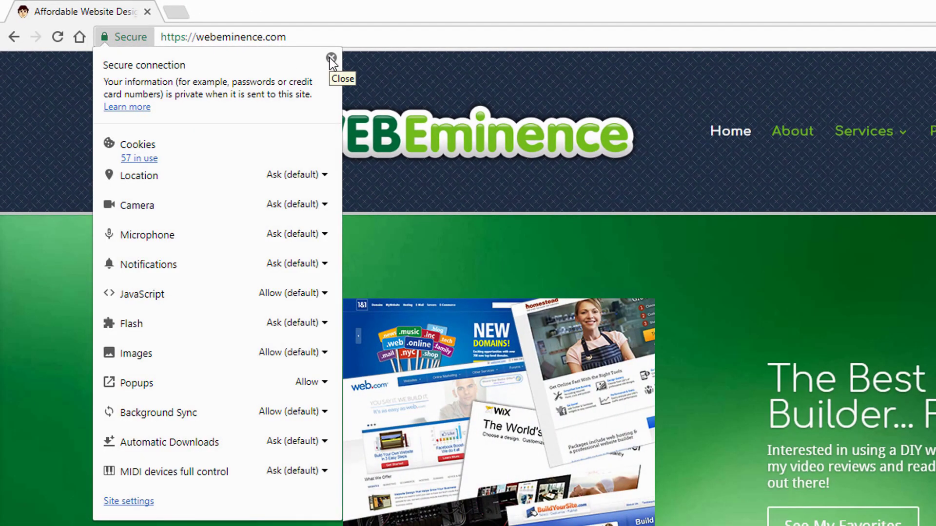
{"action": "left_click", "coordinate": [331, 58]}
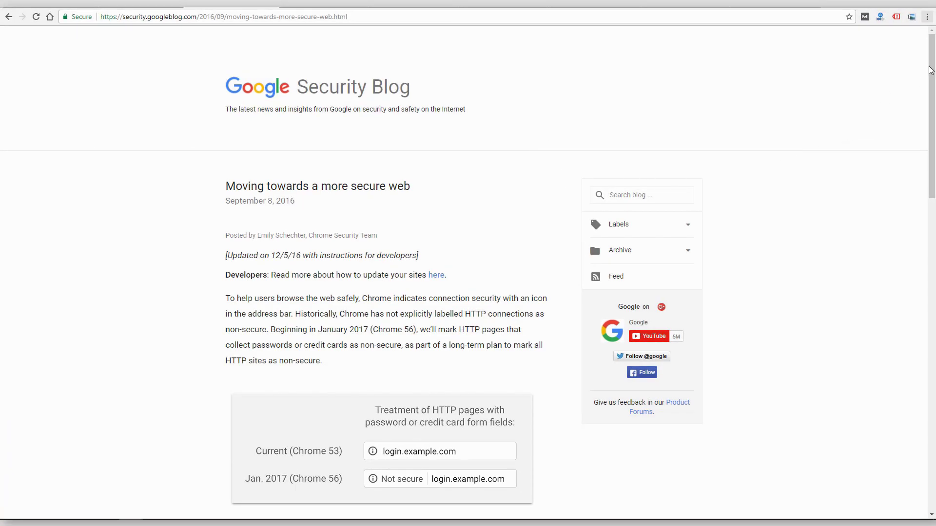
Step: Scroll down through the WordPress.org SSL plugin search results
{"action": "left_click_drag", "start_coordinate": [931, 69], "coordinate": [935, 145]}
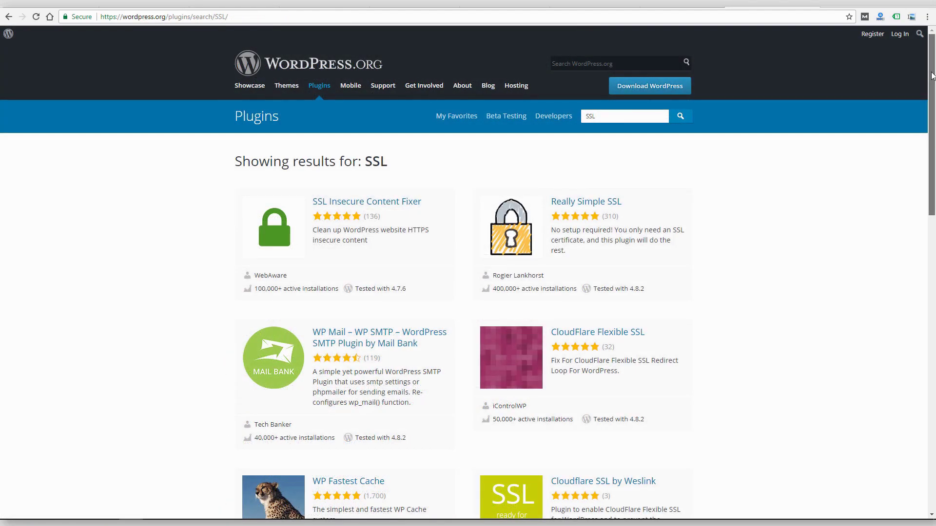
{"action": "scroll", "coordinate": [931, 75], "scroll_direction": "down", "scroll_amount": 2}
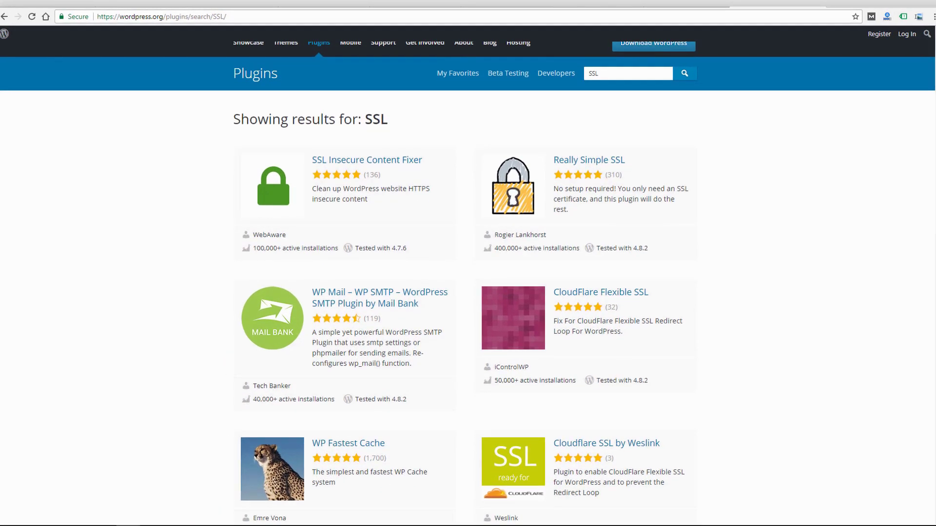
{"action": "scroll", "coordinate": [468, 282], "scroll_direction": "down", "scroll_amount": 4}
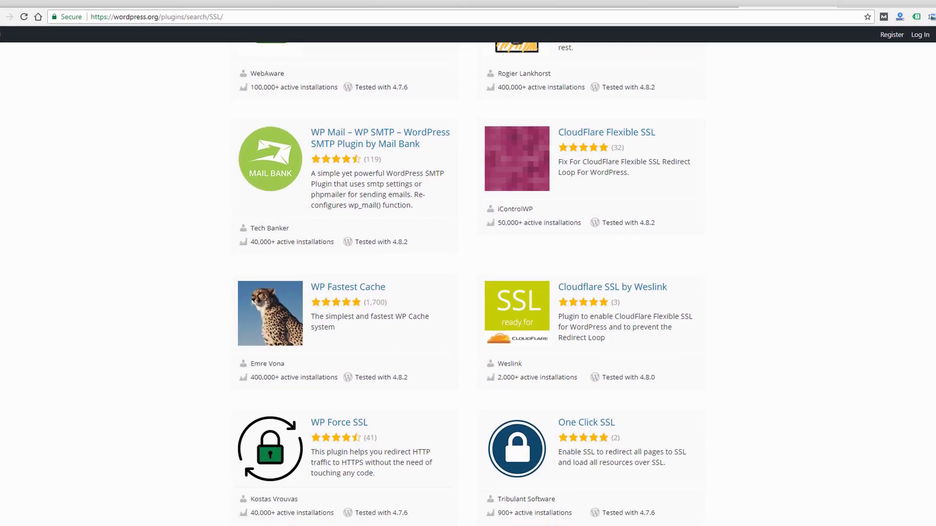
{"action": "scroll", "coordinate": [468, 282], "scroll_direction": "down", "scroll_amount": 2}
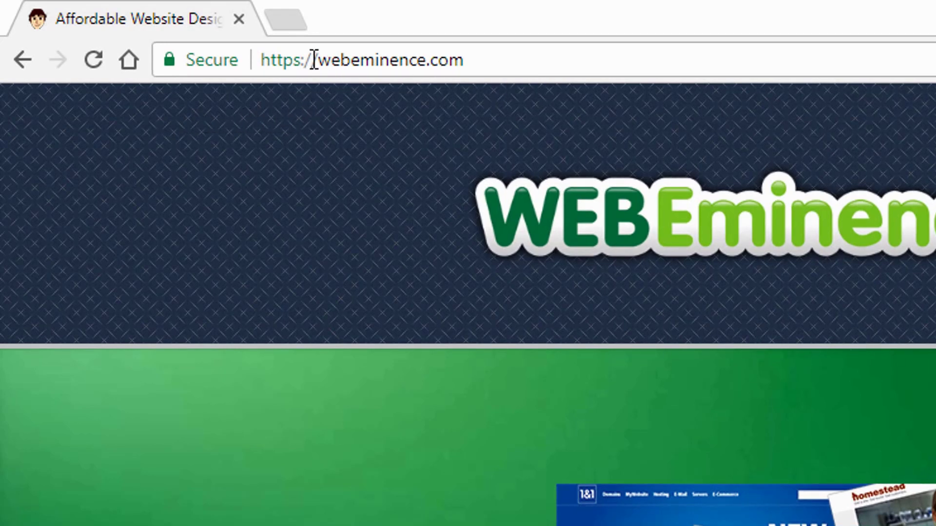
Step: Highlight https in DigiCert's address and scroll its SSL certificate page down to the reviews
{"action": "left_click_drag", "start_coordinate": [299, 60], "coordinate": [250, 62]}
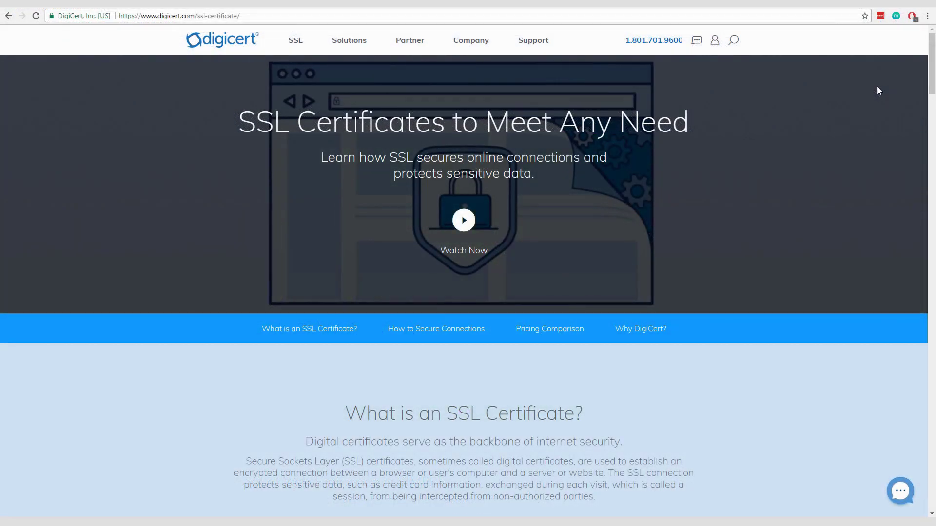
{"action": "scroll", "coordinate": [933, 74], "scroll_direction": "down", "scroll_amount": 5}
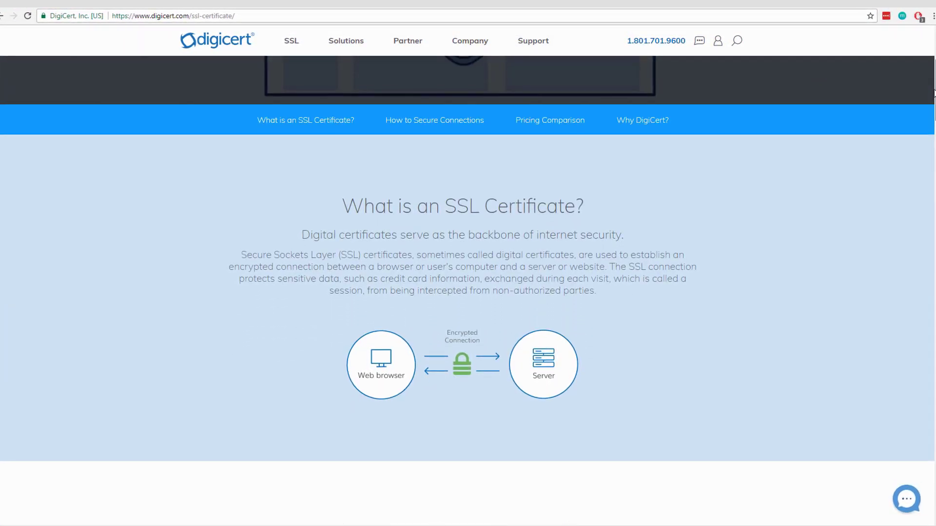
{"action": "scroll", "coordinate": [468, 264], "scroll_direction": "down", "scroll_amount": 4}
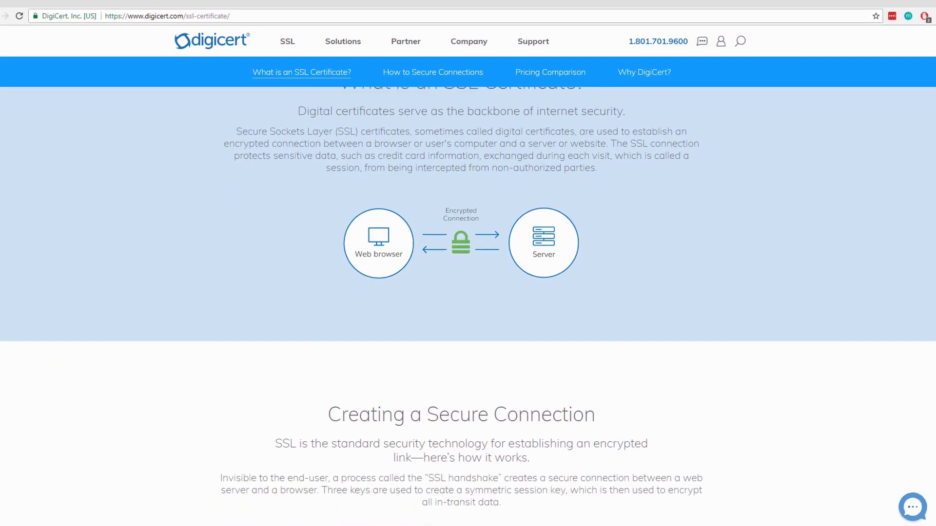
{"action": "scroll", "coordinate": [468, 263], "scroll_direction": "down", "scroll_amount": 3}
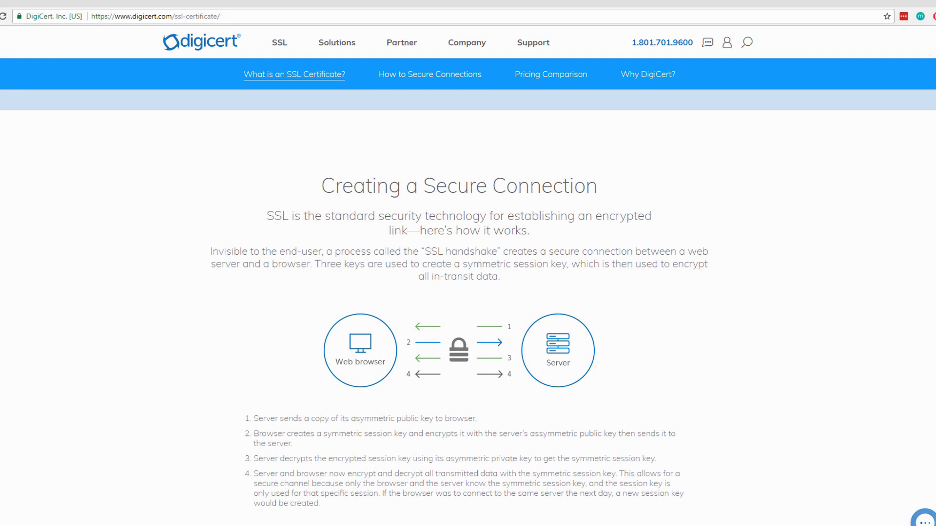
{"action": "scroll", "coordinate": [468, 263], "scroll_direction": "down", "scroll_amount": 3}
{"action": "scroll", "coordinate": [468, 263], "scroll_direction": "down", "scroll_amount": 5}
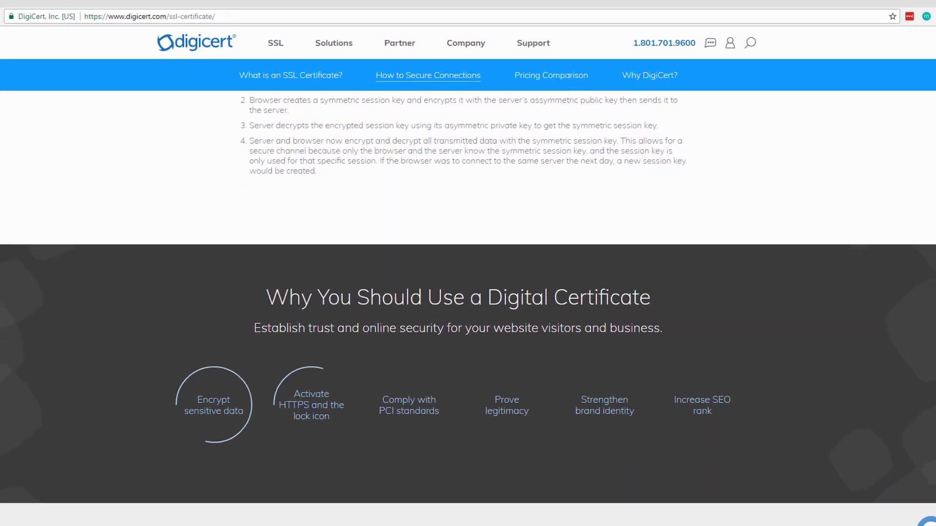
{"action": "scroll", "coordinate": [468, 263], "scroll_direction": "down", "scroll_amount": 7}
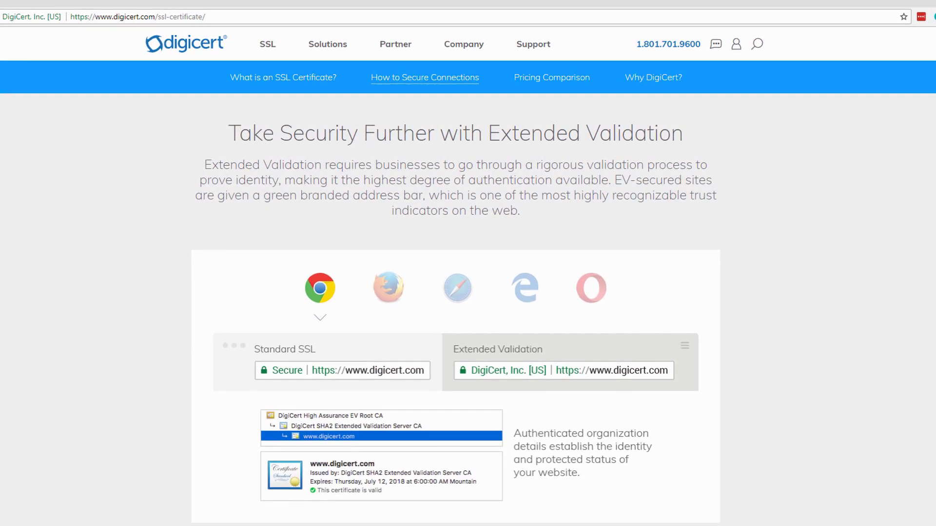
{"action": "scroll", "coordinate": [468, 263], "scroll_direction": "down", "scroll_amount": 8}
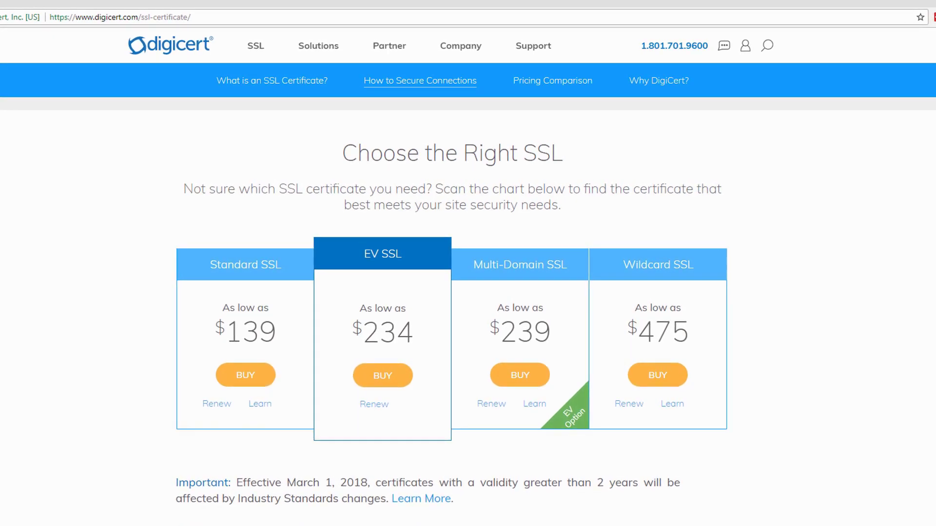
{"action": "scroll", "coordinate": [467, 264], "scroll_direction": "down", "scroll_amount": 3}
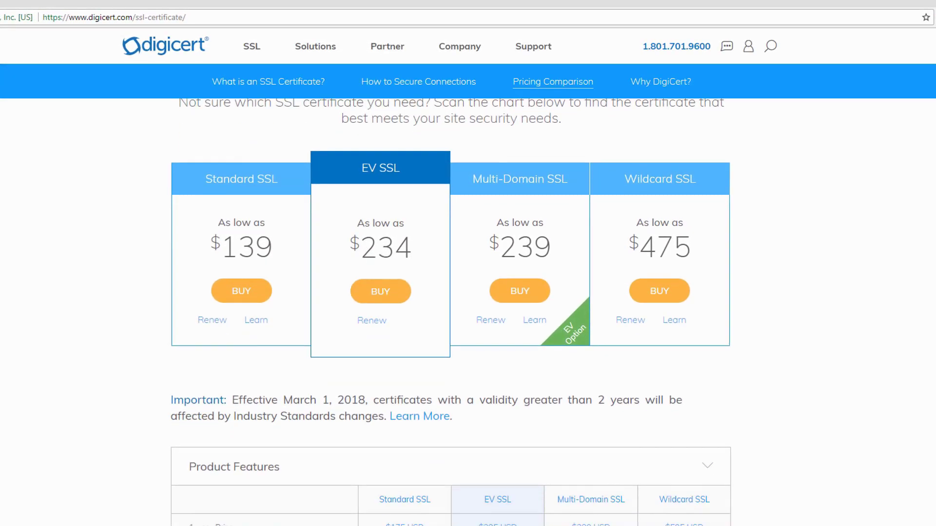
{"action": "scroll", "coordinate": [468, 263], "scroll_direction": "down", "scroll_amount": 4}
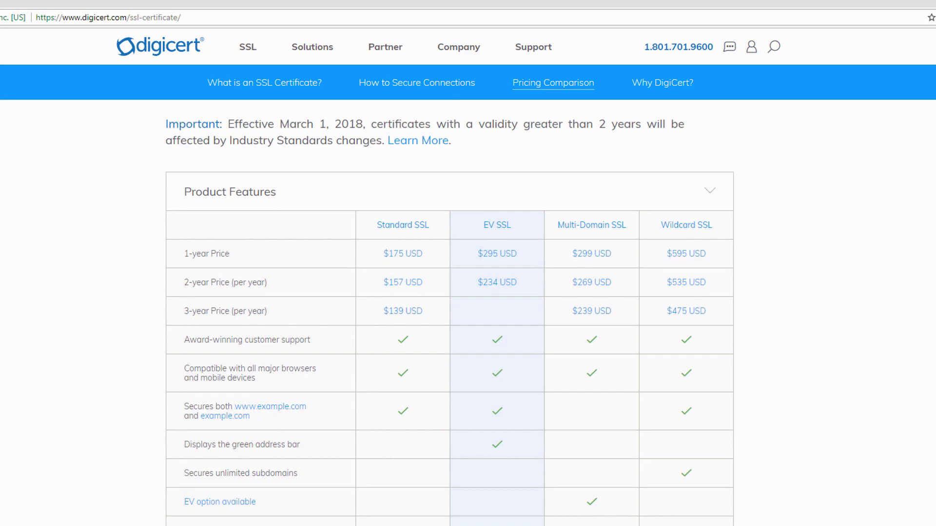
{"action": "scroll", "coordinate": [468, 263], "scroll_direction": "down", "scroll_amount": 9}
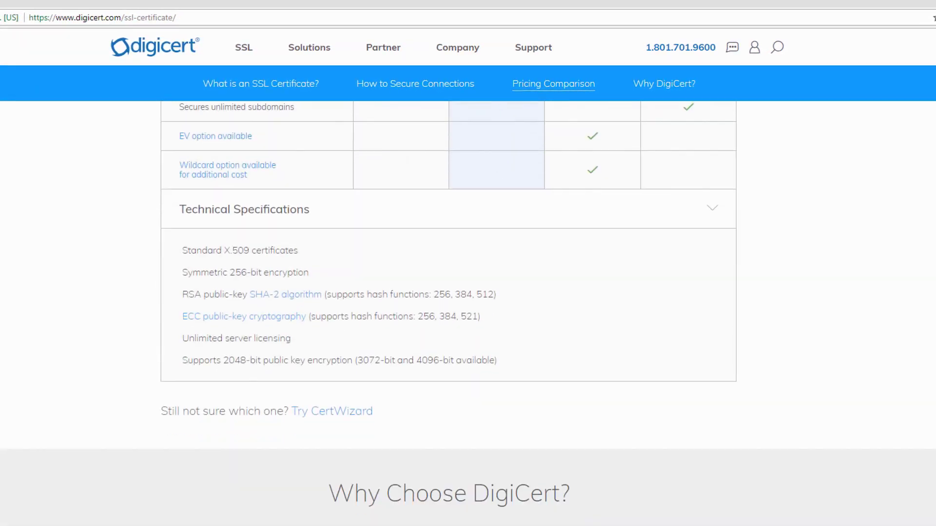
{"action": "scroll", "coordinate": [468, 263], "scroll_direction": "down", "scroll_amount": 5}
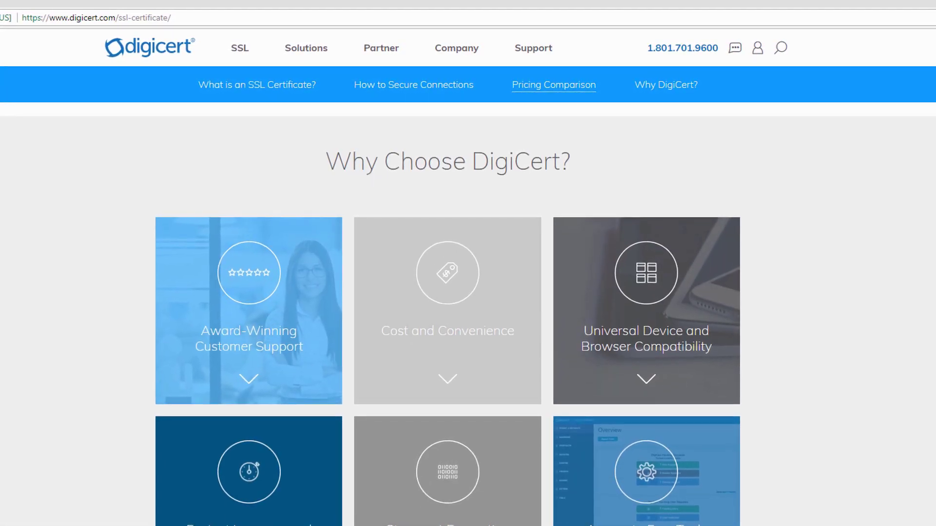
{"action": "scroll", "coordinate": [468, 263], "scroll_direction": "down", "scroll_amount": 1}
{"action": "scroll", "coordinate": [468, 263], "scroll_direction": "down", "scroll_amount": 6}
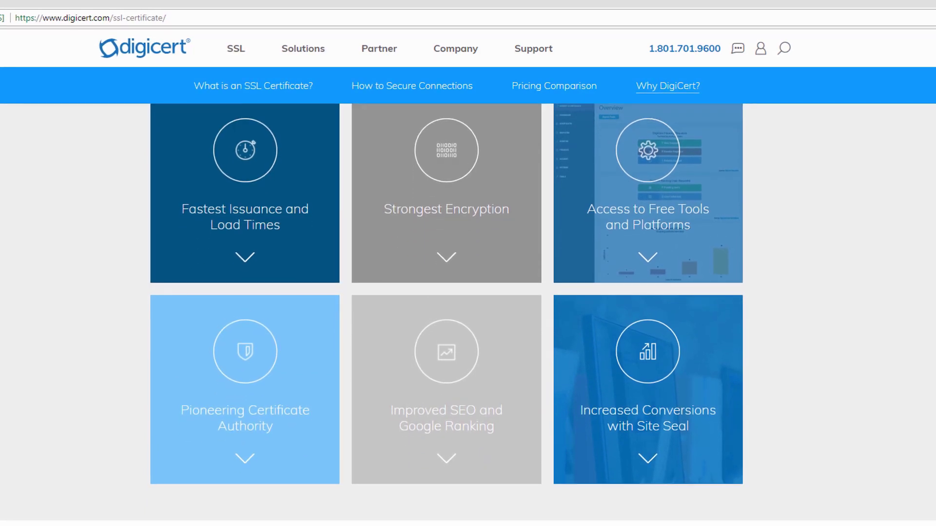
{"action": "scroll", "coordinate": [468, 263], "scroll_direction": "down", "scroll_amount": 7}
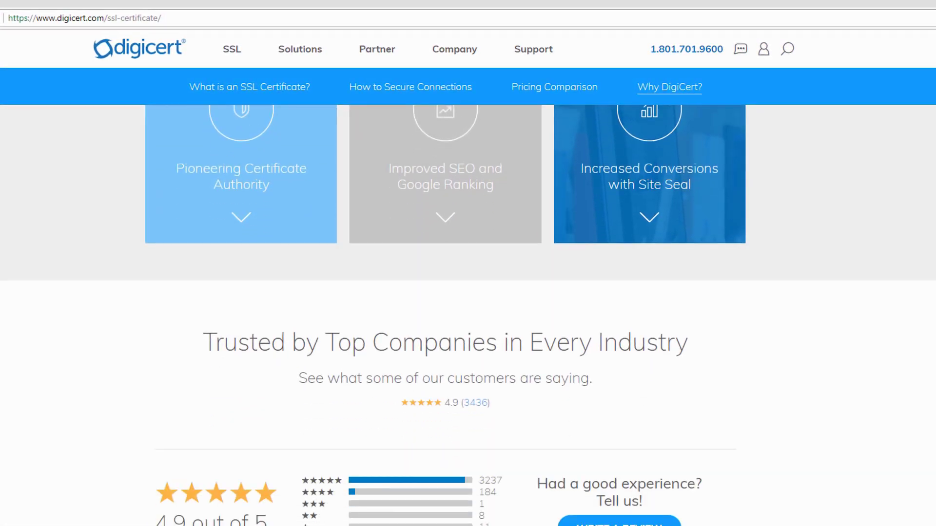
{"action": "scroll", "coordinate": [468, 263], "scroll_direction": "down", "scroll_amount": 1}
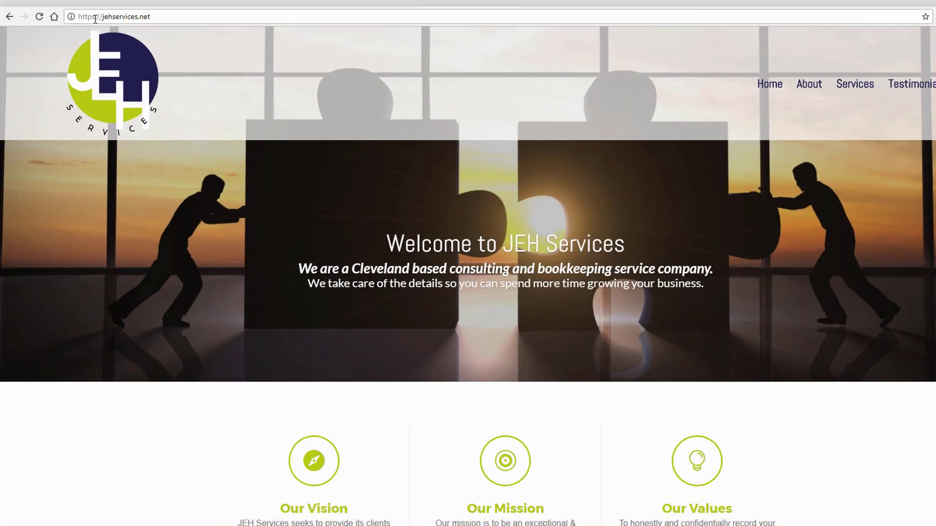
Step: Remove the s from the address to load jehservices.net over plain http
{"action": "left_click", "coordinate": [88, 17]}
{"action": "left_click", "coordinate": [86, 18]}
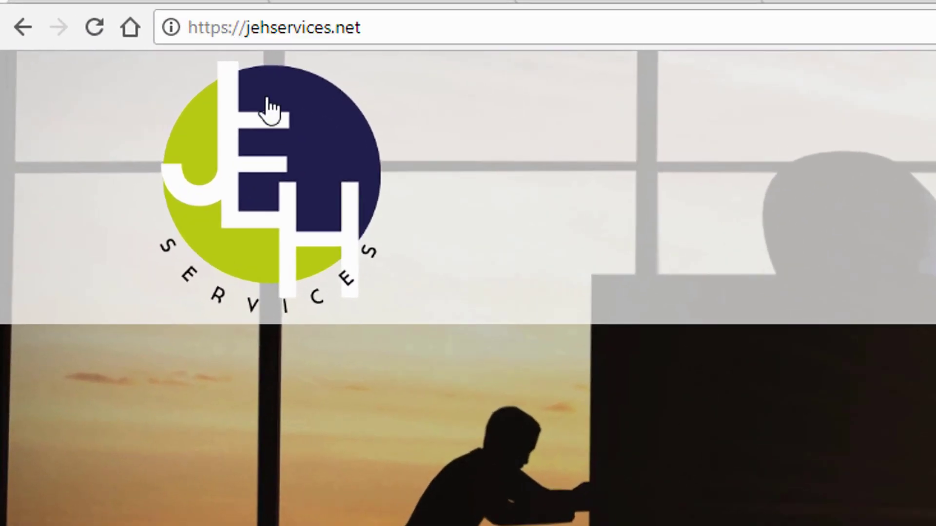
{"action": "key", "text": "Delete"}
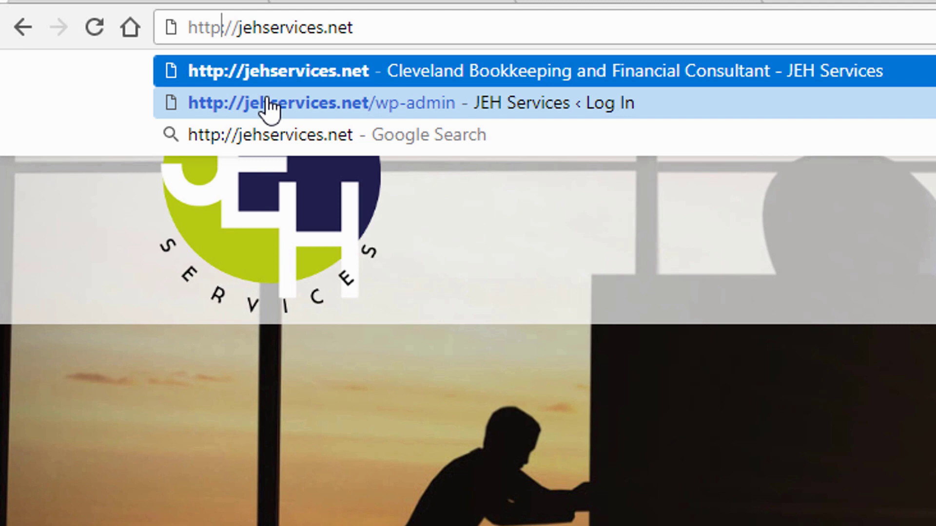
{"action": "key", "text": "Return"}
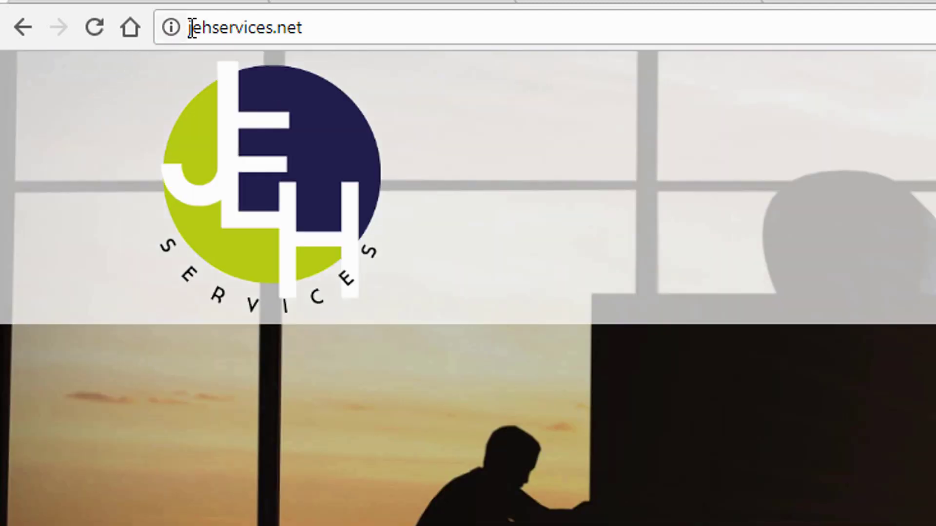
{"action": "left_click", "coordinate": [192, 28]}
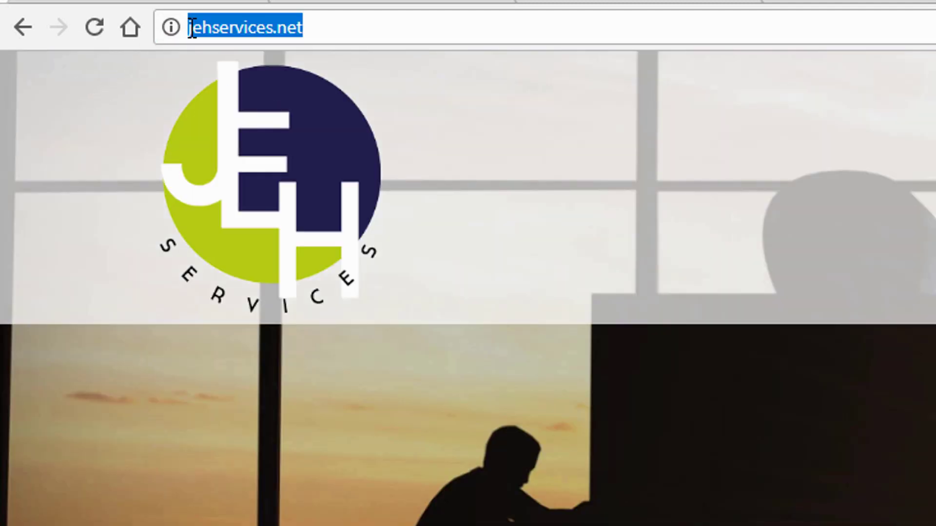
{"action": "left_click", "coordinate": [189, 27]}
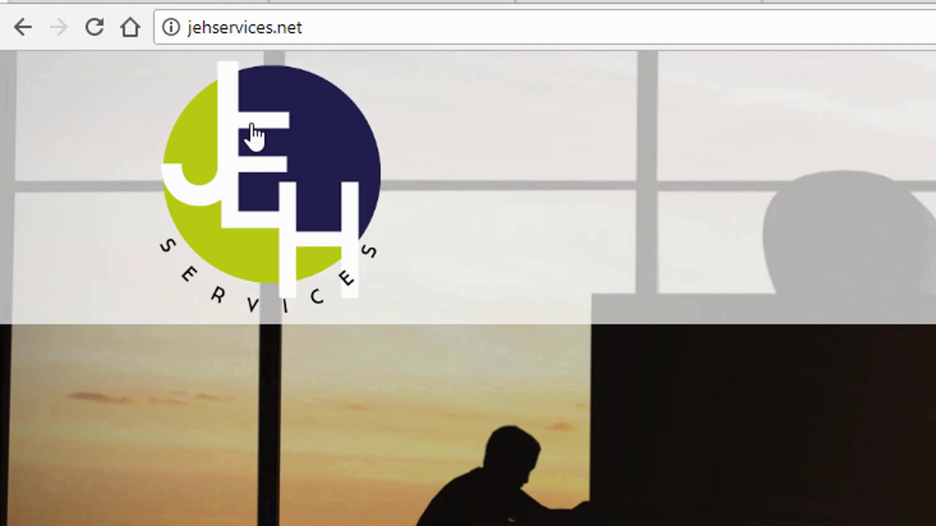
{"action": "type", "text": "https"}
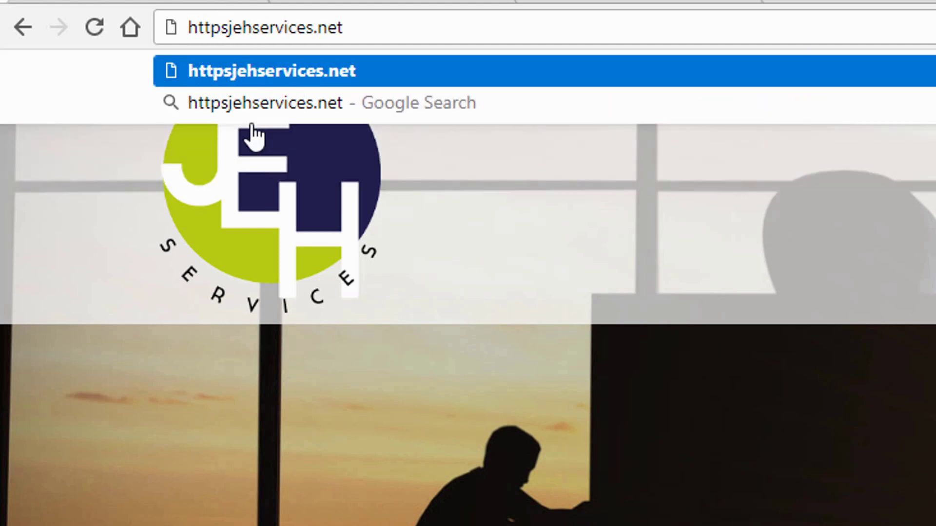
{"action": "type", "text": "://"}
{"action": "key", "text": "Return"}
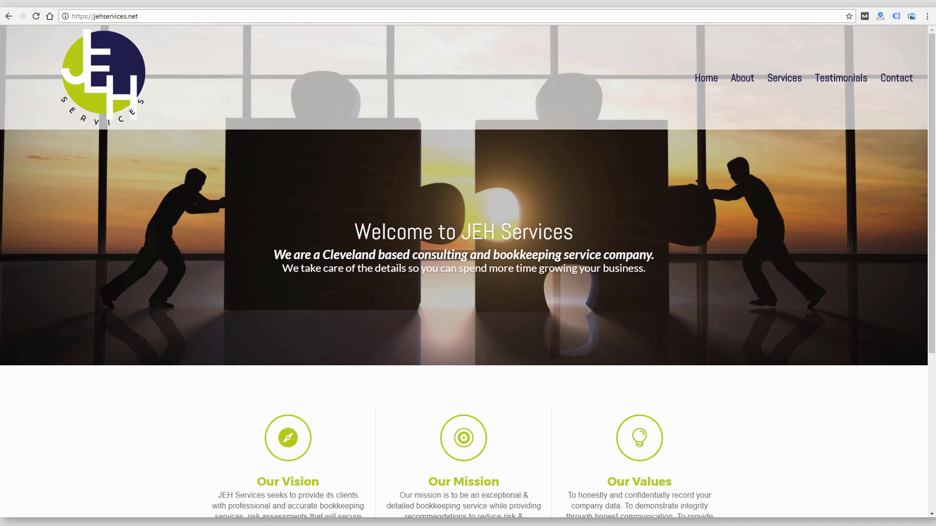
{"action": "left_click", "coordinate": [538, 4]}
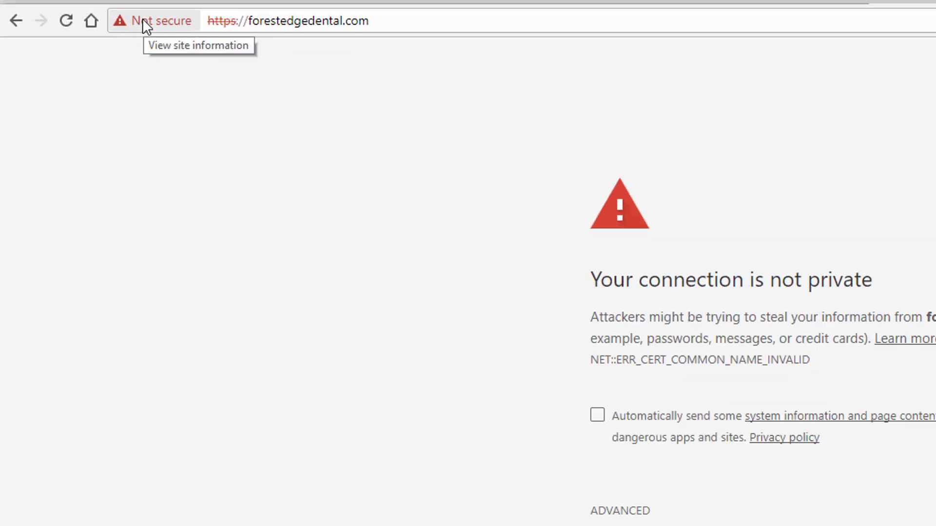
{"action": "key", "text": "ctrl+shift+Tab"}
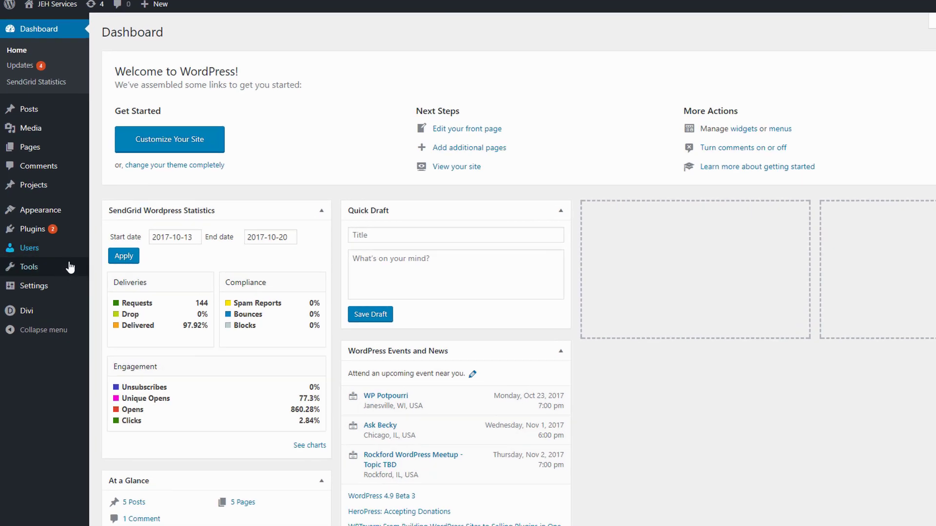
{"action": "mouse_move", "coordinate": [69, 282]}
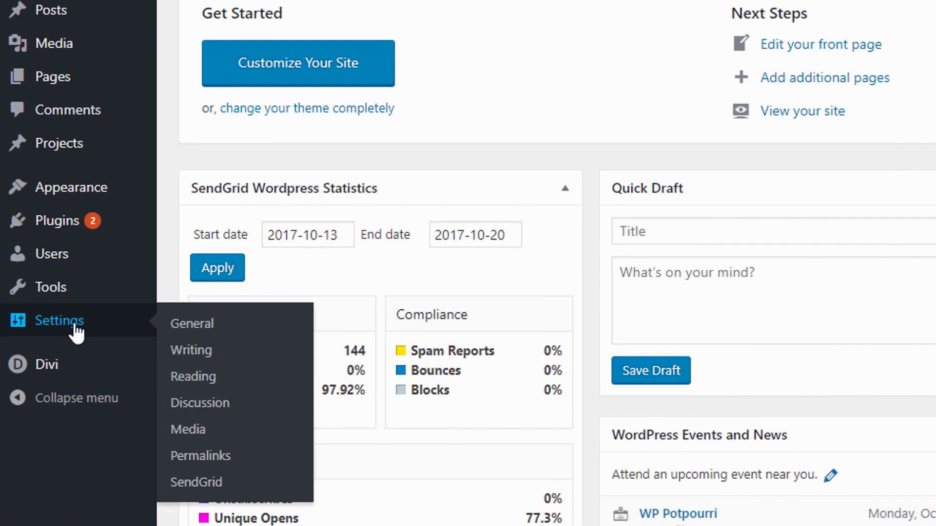
{"action": "left_click", "coordinate": [205, 322]}
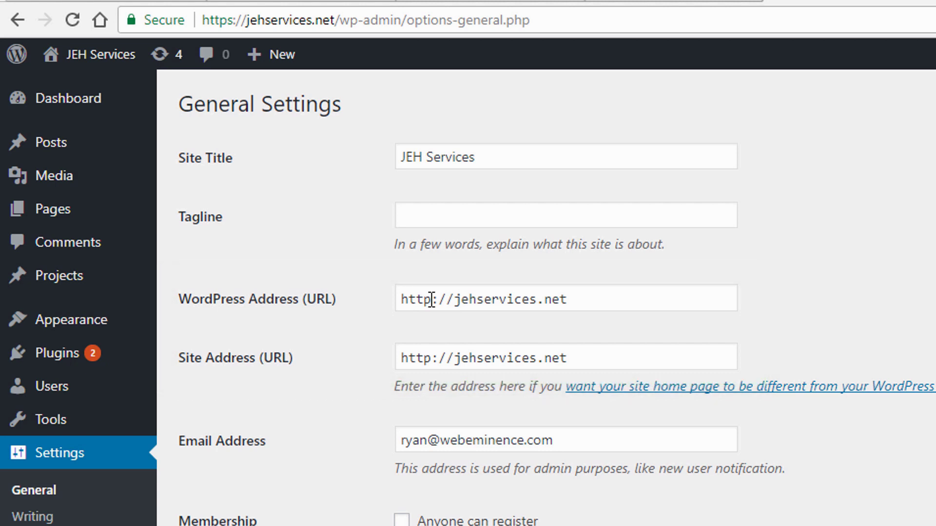
{"action": "left_click", "coordinate": [431, 300]}
{"action": "type", "text": "s"}
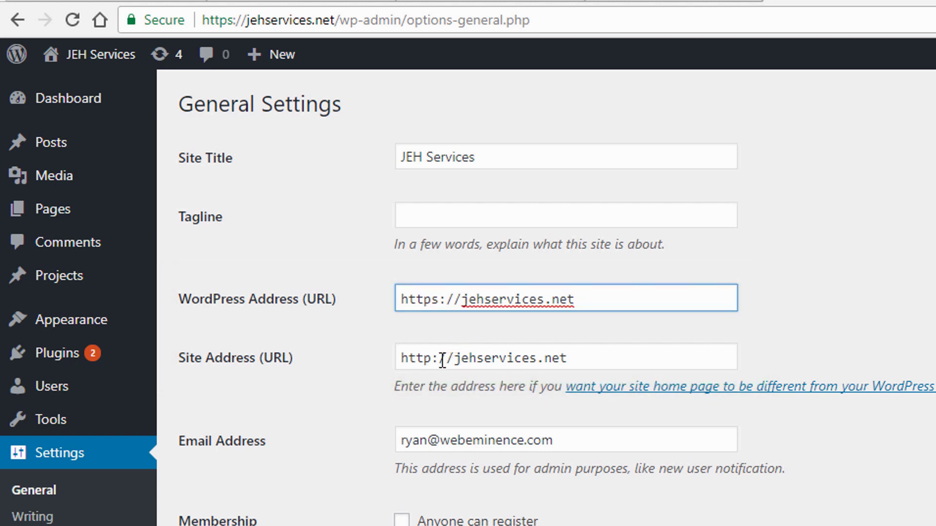
{"action": "left_click", "coordinate": [433, 353]}
{"action": "type", "text": "s"}
{"action": "scroll", "coordinate": [433, 353], "scroll_direction": "down", "scroll_amount": 5}
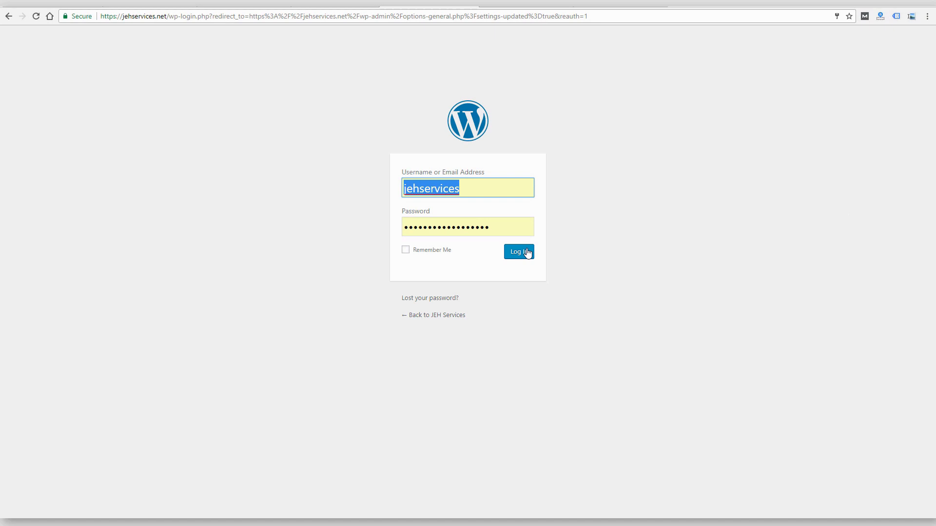
{"action": "left_click", "coordinate": [520, 252]}
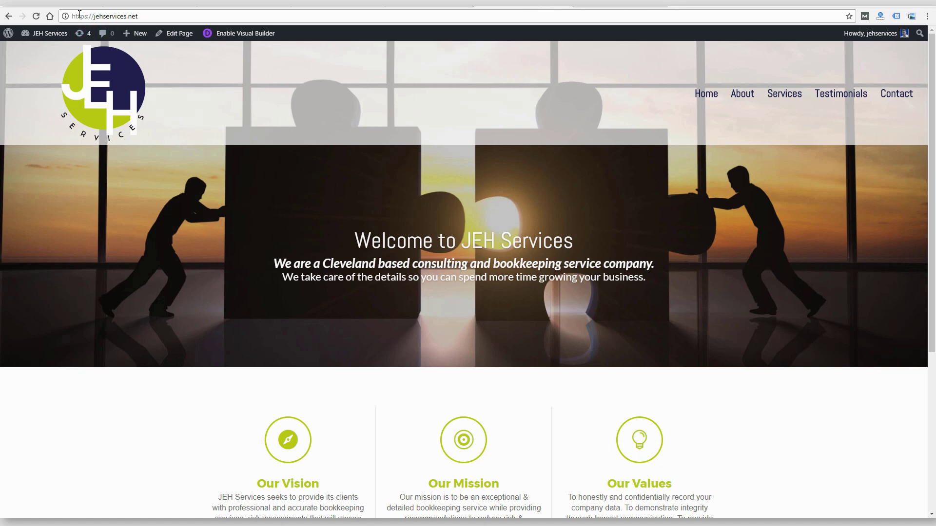
{"action": "left_click", "coordinate": [65, 16]}
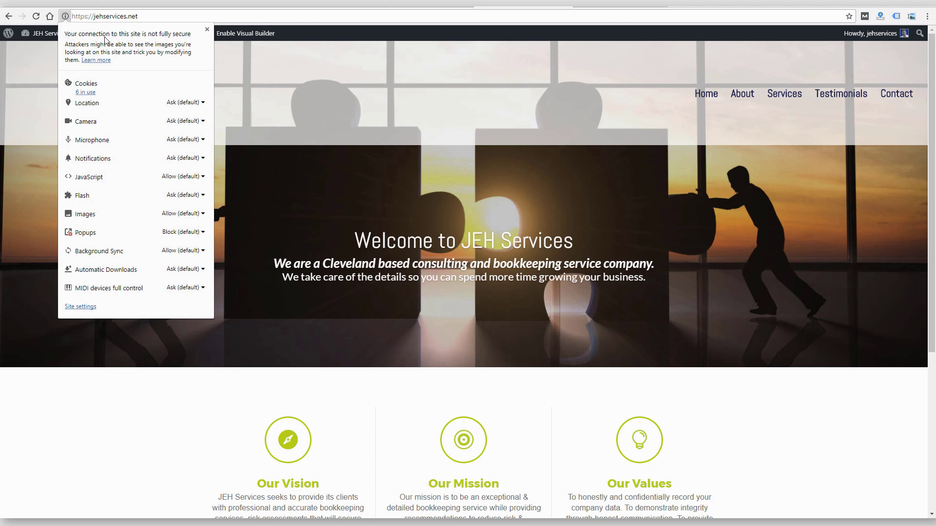
{"action": "left_click", "coordinate": [66, 17]}
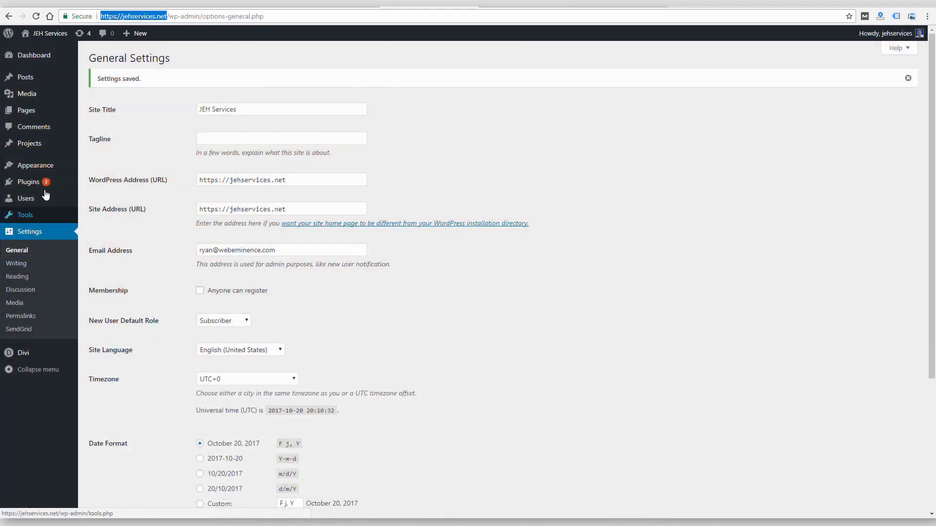
Step: View Installed Plugins and open the Search & Replace plugin's WordPress.org page
{"action": "mouse_move", "coordinate": [38, 186]}
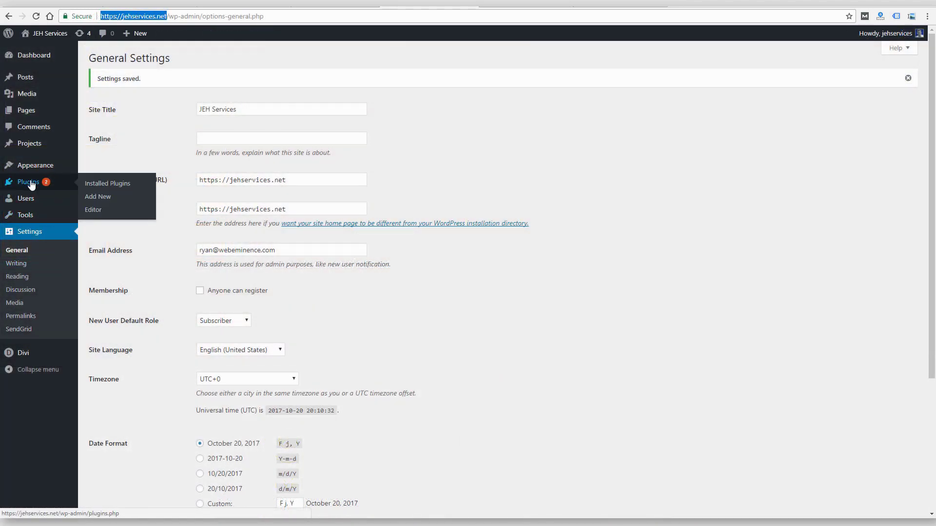
{"action": "left_click", "coordinate": [115, 188]}
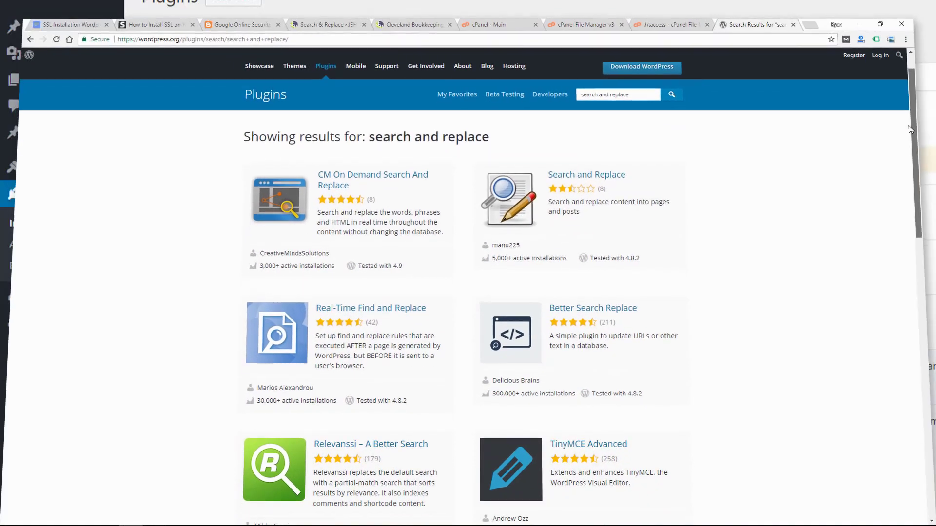
{"action": "scroll", "coordinate": [932, 142], "scroll_direction": "down", "scroll_amount": 3}
{"action": "left_click_drag", "start_coordinate": [932, 141], "coordinate": [921, 216]}
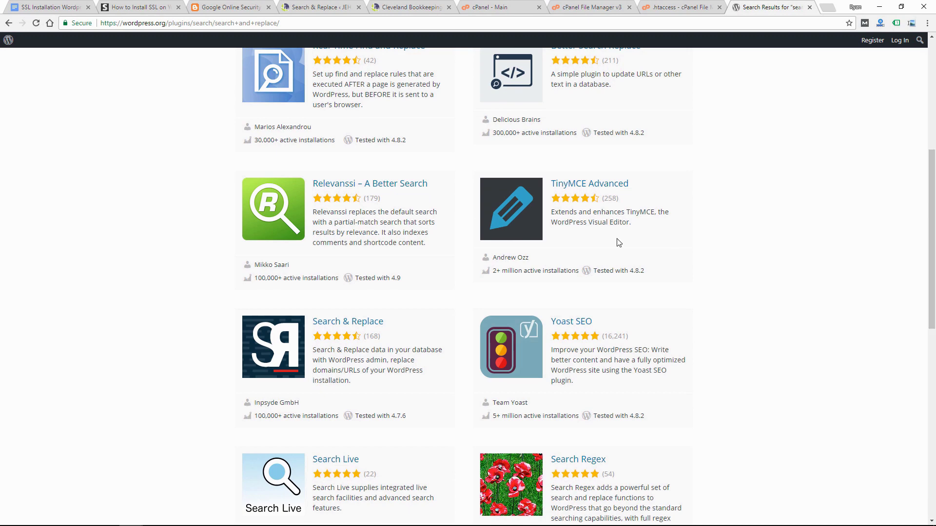
{"action": "left_click", "coordinate": [317, 323]}
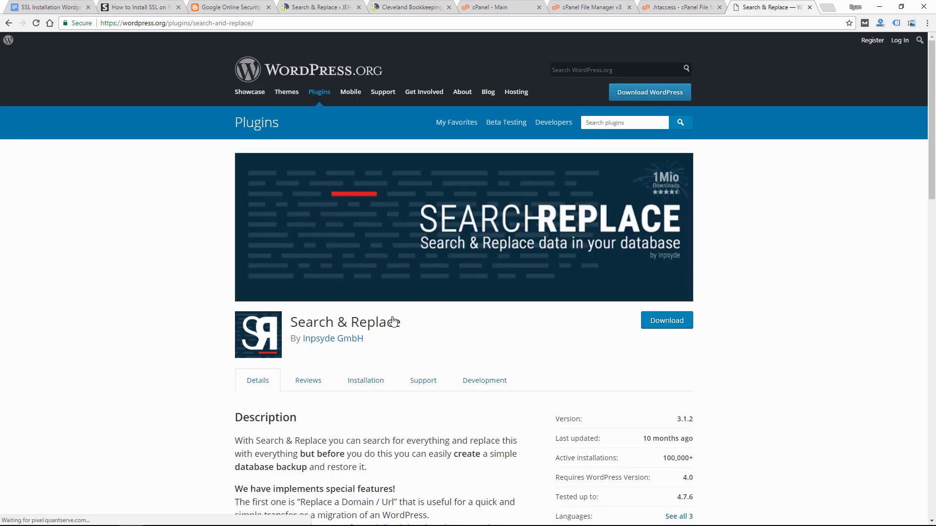
{"action": "left_click_drag", "start_coordinate": [932, 146], "coordinate": [932, 183]}
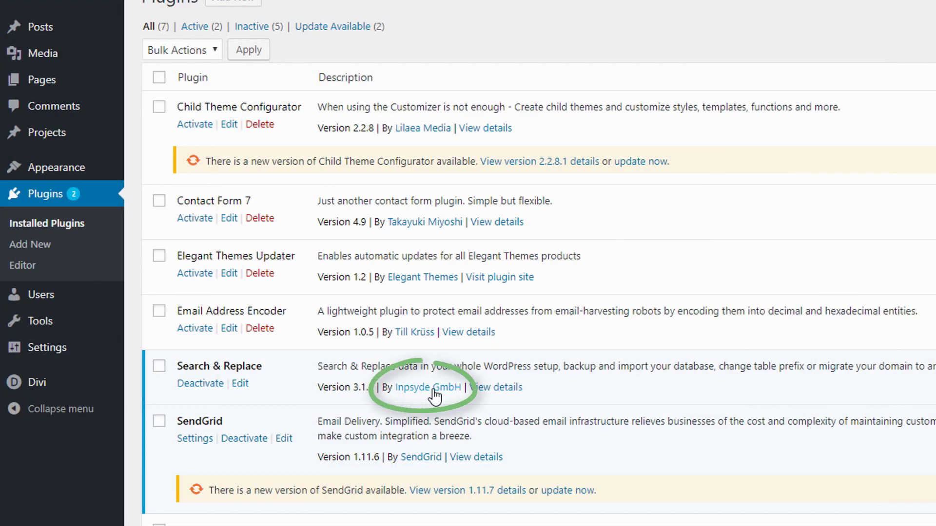
{"action": "mouse_move", "coordinate": [117, 327]}
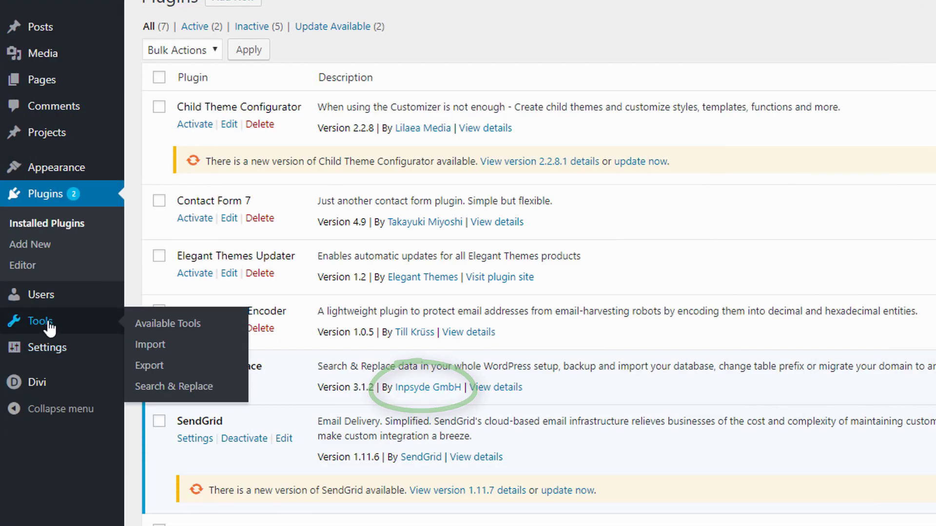
{"action": "left_click", "coordinate": [185, 392]}
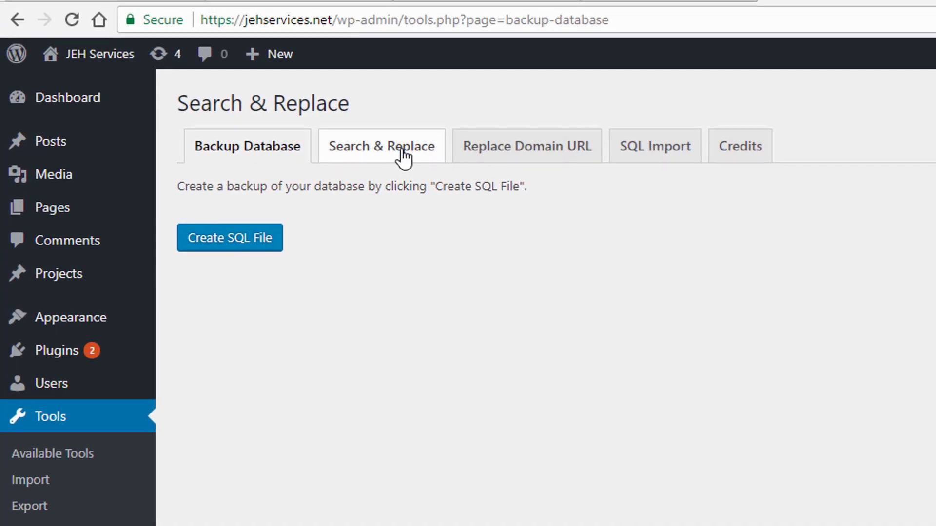
{"action": "left_click", "coordinate": [404, 157]}
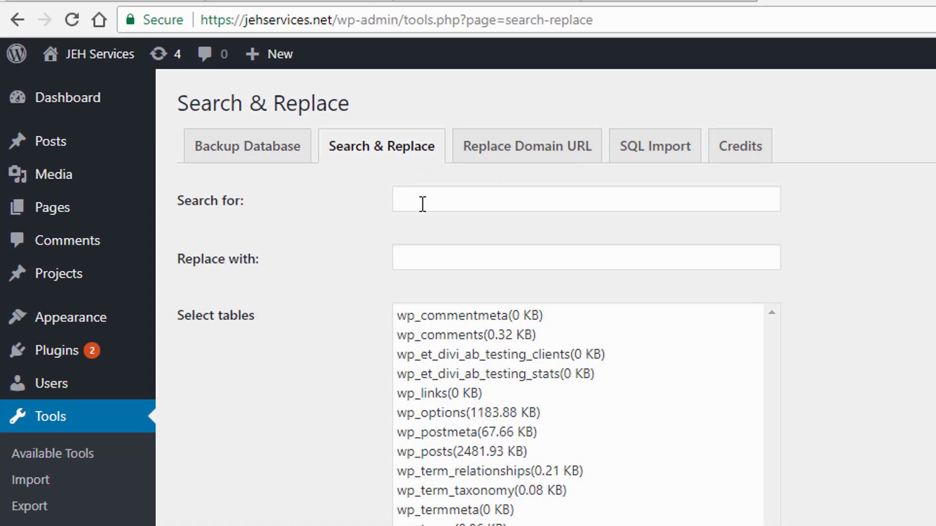
{"action": "left_click_drag", "start_coordinate": [201, 19], "coordinate": [310, 20]}
{"action": "key", "text": "ctrl+c"}
{"action": "left_click", "coordinate": [445, 200]}
{"action": "key", "text": "ctrl+v"}
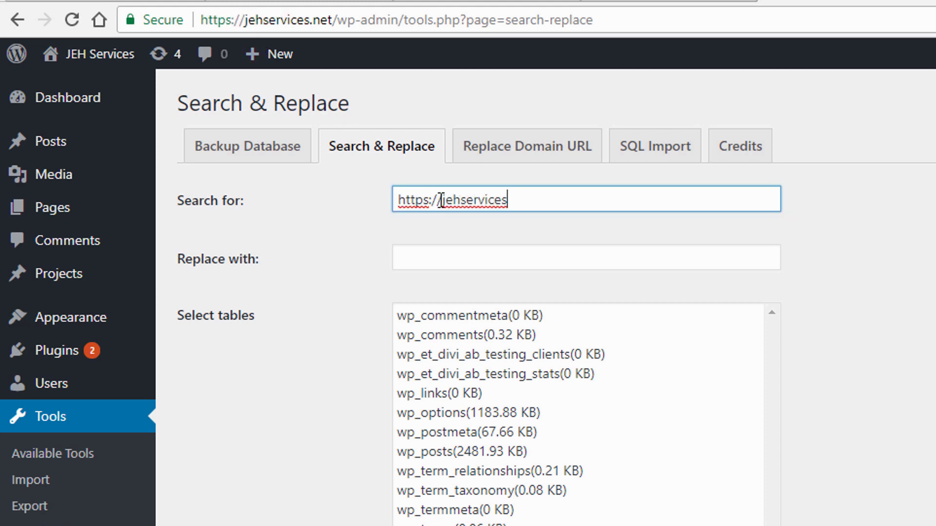
{"action": "left_click", "coordinate": [424, 200]}
{"action": "key", "text": "BackSpace"}
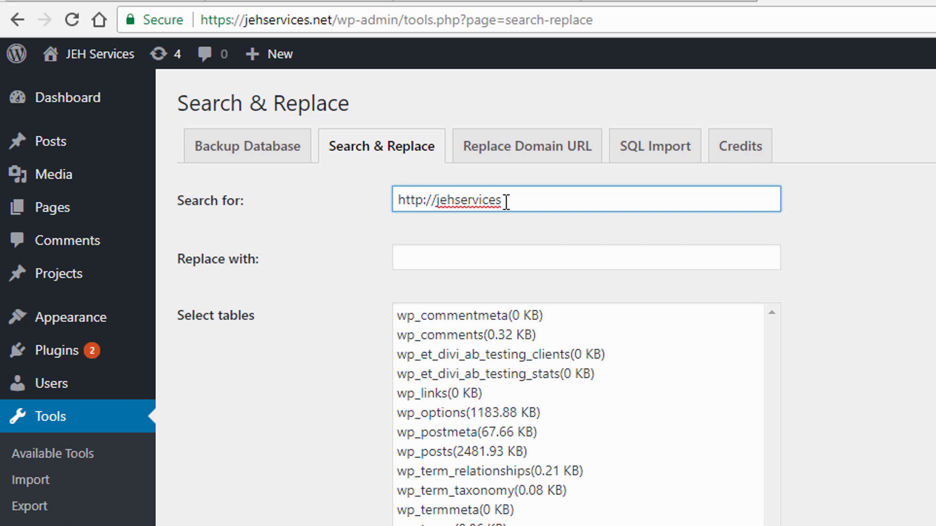
{"action": "left_click", "coordinate": [506, 202]}
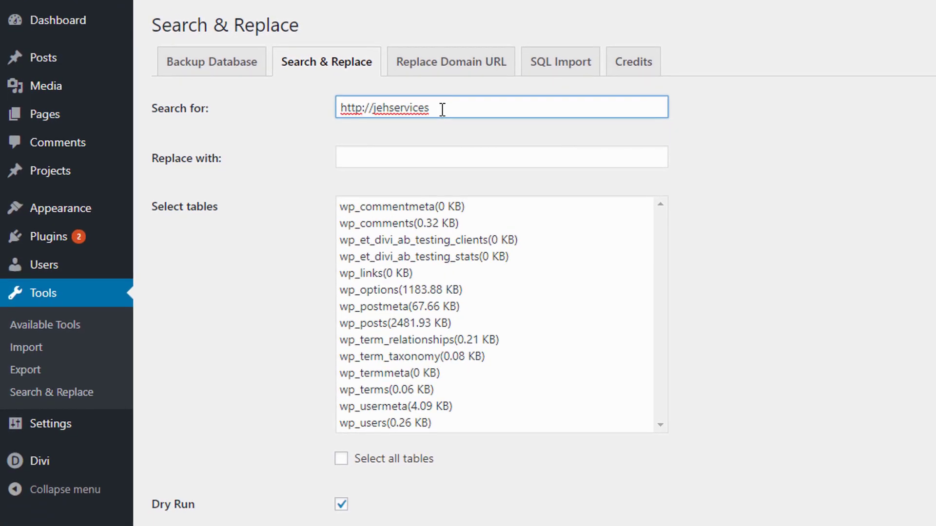
{"action": "left_click", "coordinate": [371, 157]}
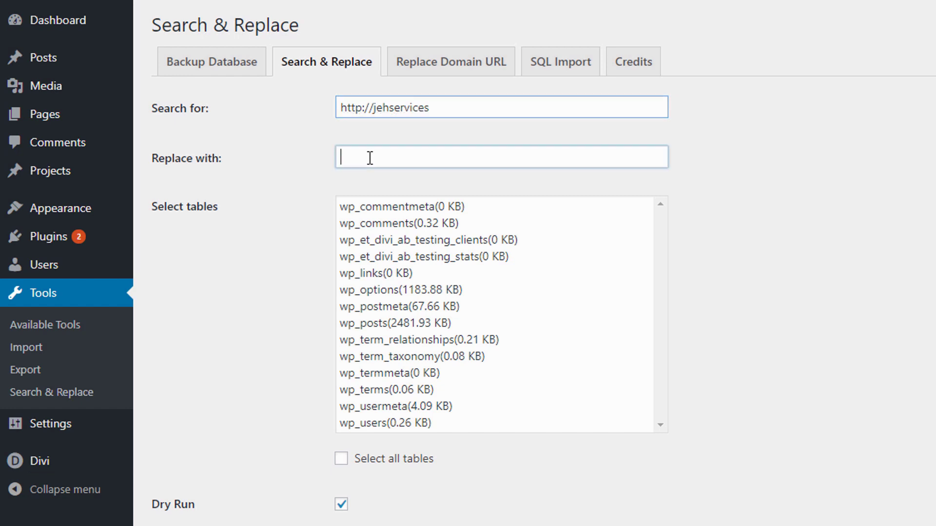
{"action": "key", "text": "ctrl+v"}
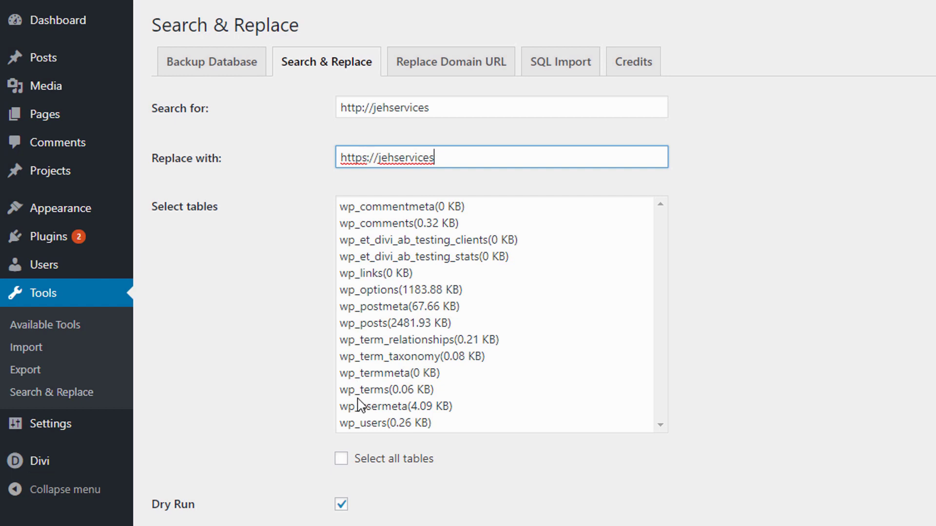
Step: Select all tables, turn off Dry Run, save changes to the database, and run the replacement
{"action": "left_click", "coordinate": [341, 459]}
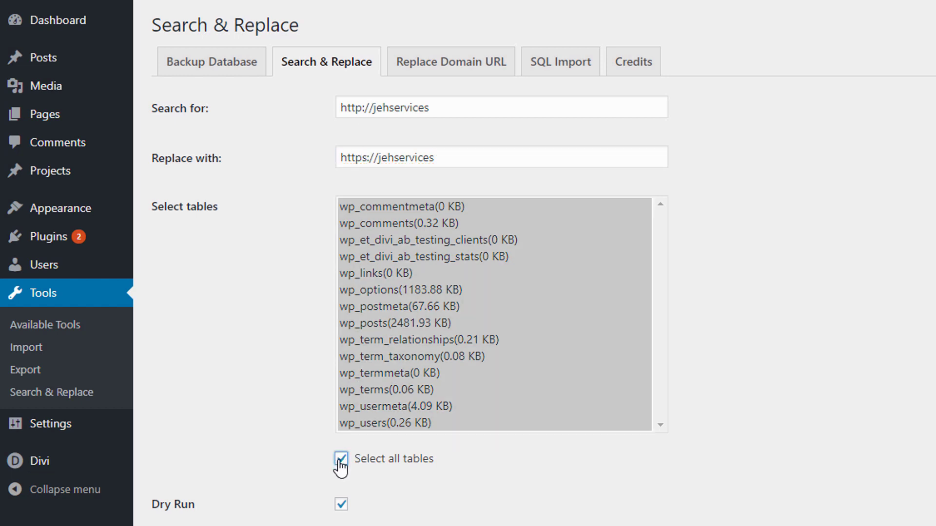
{"action": "left_click", "coordinate": [341, 506]}
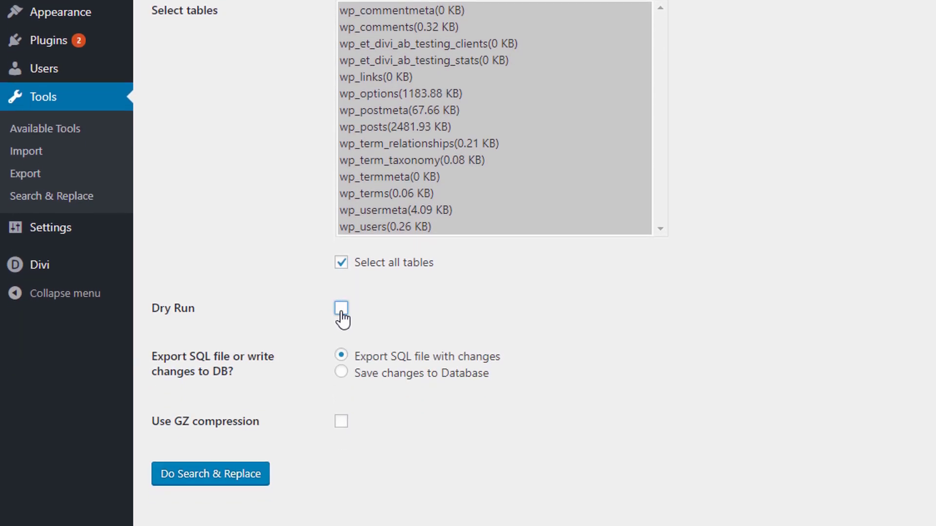
{"action": "left_click", "coordinate": [342, 374]}
{"action": "left_click", "coordinate": [244, 476]}
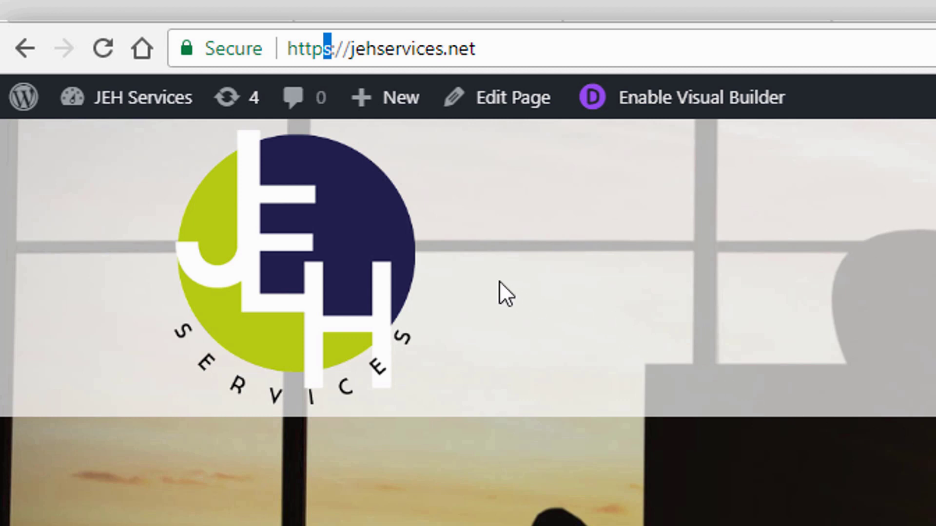
Step: Highlight https in the address, then visit the About and Services pages and scroll Services
{"action": "left_click", "coordinate": [335, 41]}
{"action": "left_click_drag", "start_coordinate": [334, 41], "coordinate": [289, 46]}
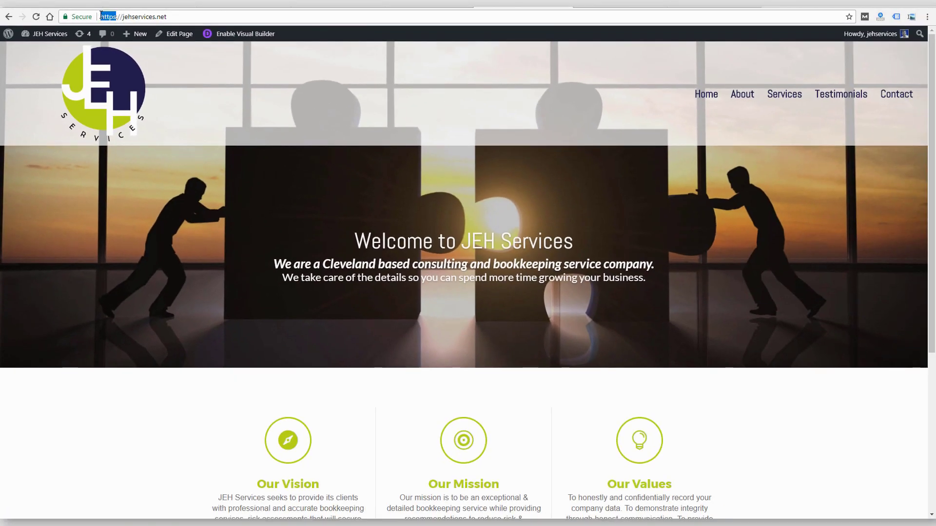
{"action": "left_click", "coordinate": [739, 95]}
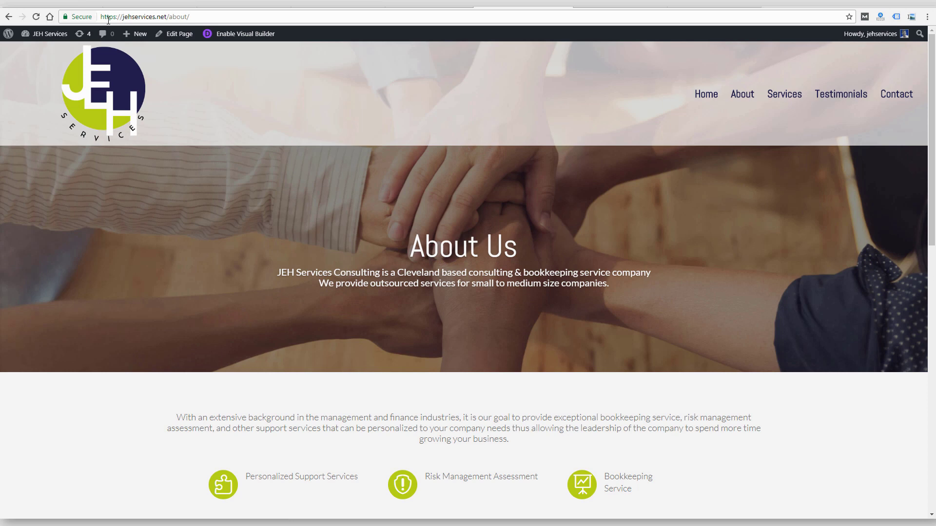
{"action": "left_click", "coordinate": [783, 100]}
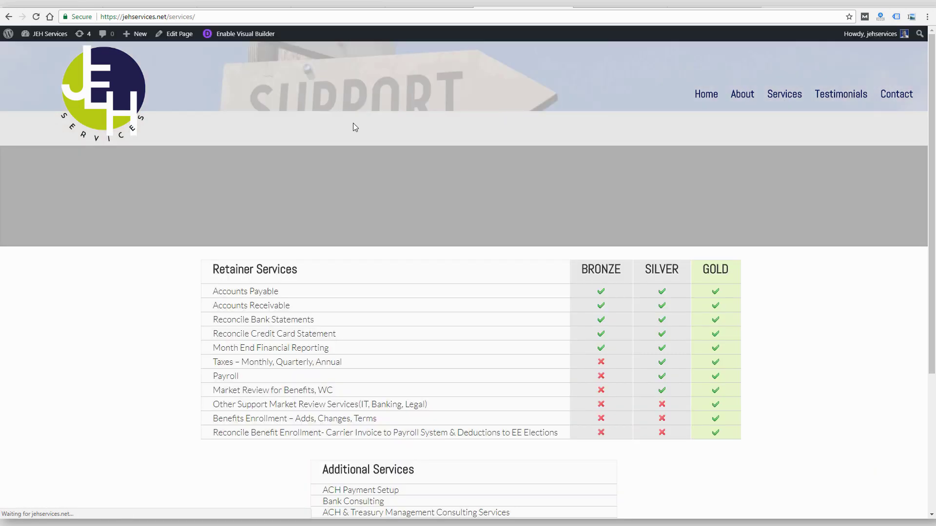
{"action": "scroll", "coordinate": [323, 272], "scroll_direction": "down", "scroll_amount": 6}
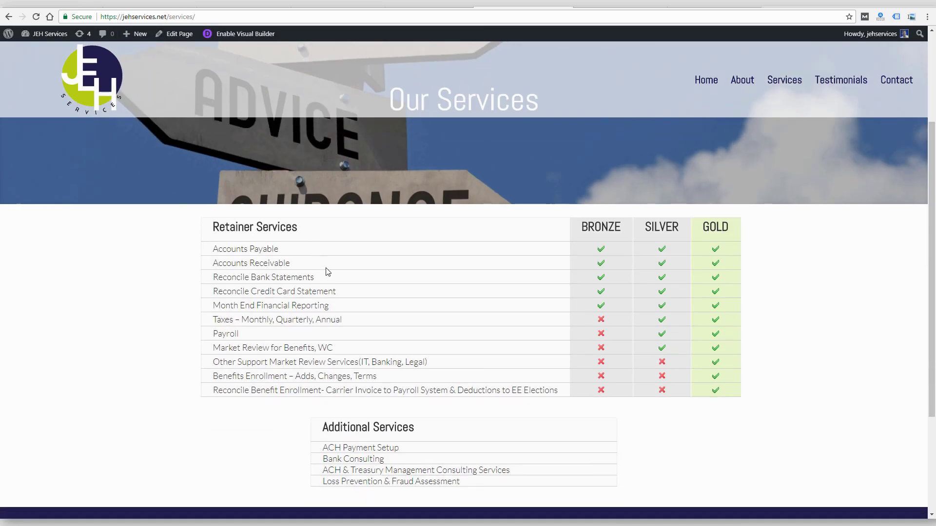
{"action": "scroll", "coordinate": [329, 270], "scroll_direction": "up", "scroll_amount": 6}
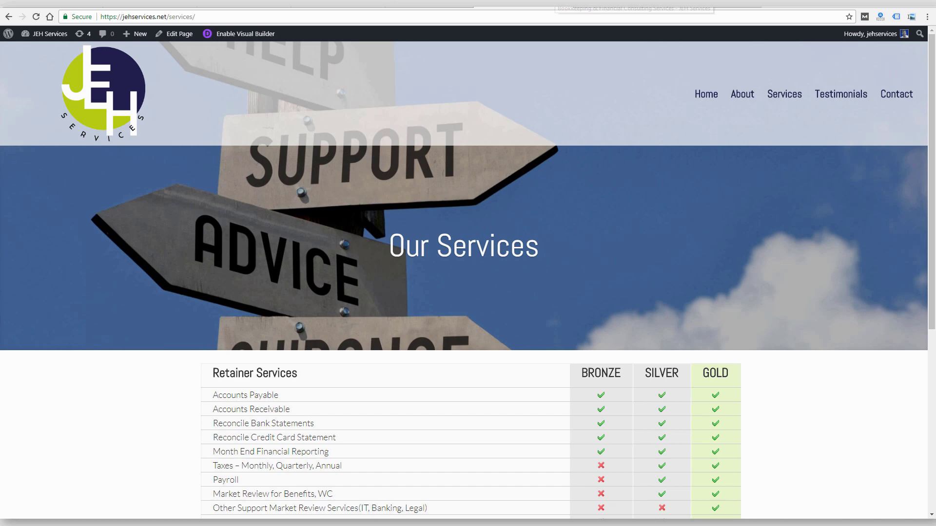
Step: Switch to the Why No Padlock tab to review jehservices.net's check results
{"action": "left_click", "coordinate": [614, 6]}
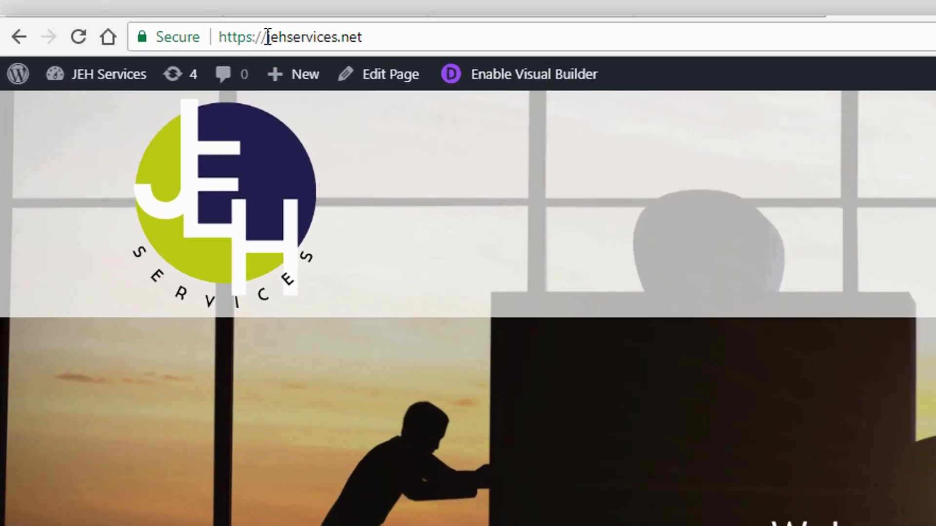
{"action": "left_click_drag", "start_coordinate": [267, 37], "coordinate": [208, 36]}
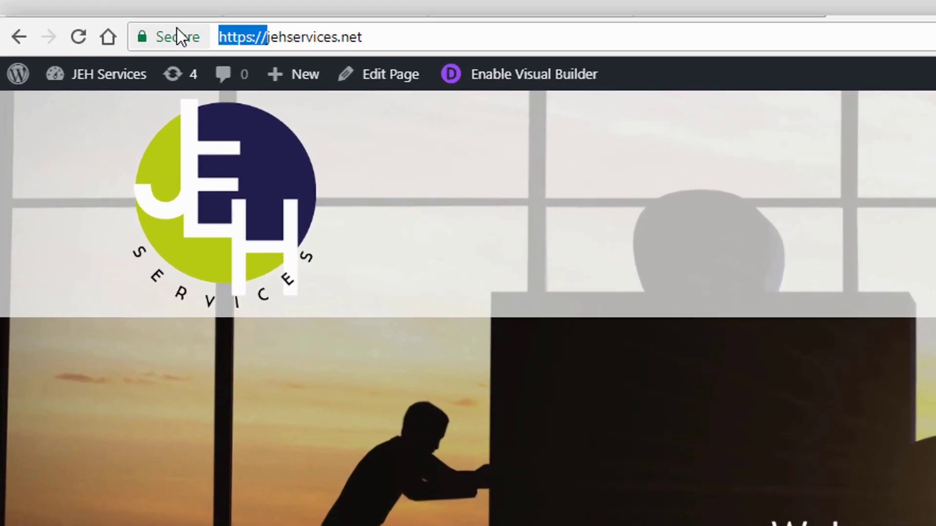
{"action": "key", "text": "BackSpace"}
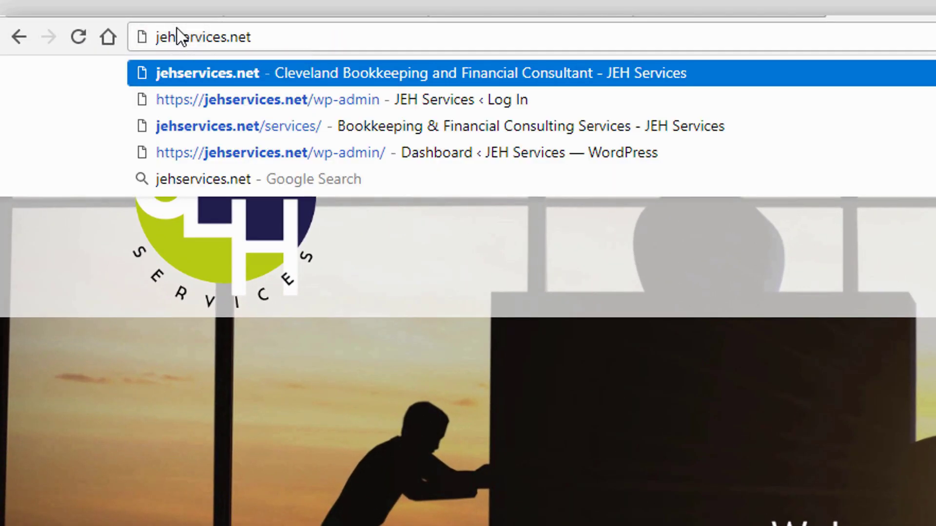
{"action": "key", "text": "Return"}
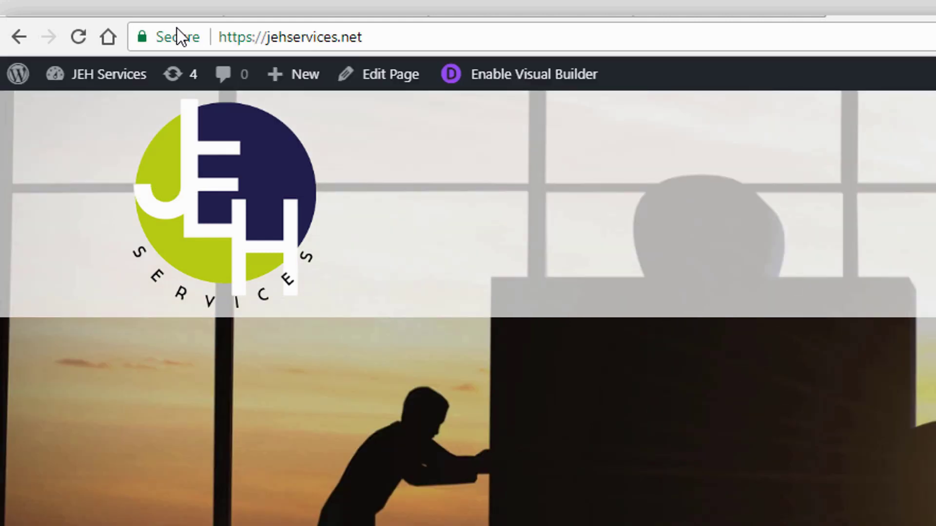
{"action": "left_click_drag", "start_coordinate": [271, 39], "coordinate": [232, 38]}
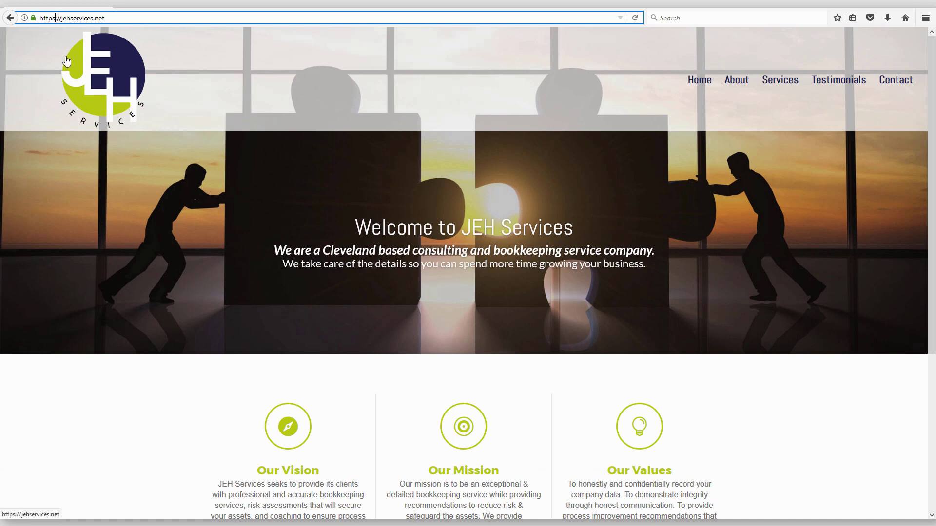
{"action": "key", "text": "BackSpace"}
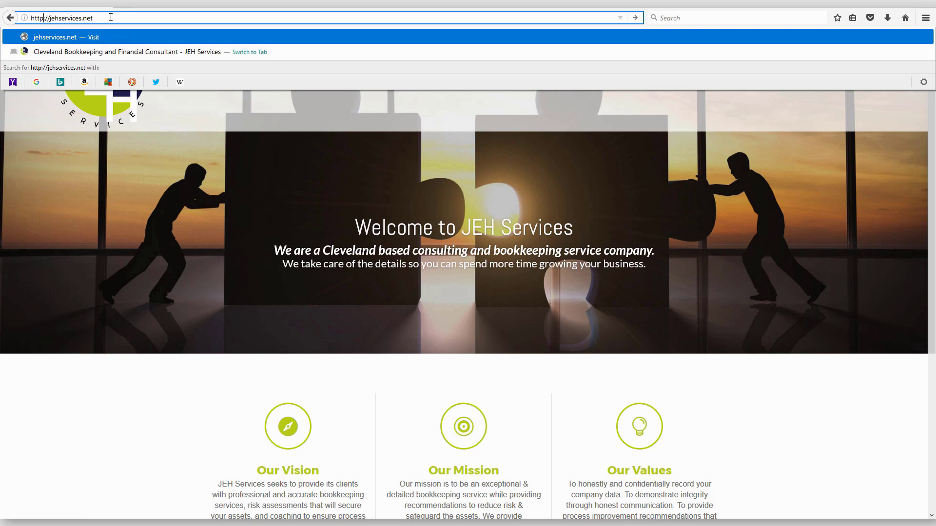
{"action": "left_click_drag", "start_coordinate": [115, 18], "coordinate": [27, 20]}
{"action": "type", "text": "je"}
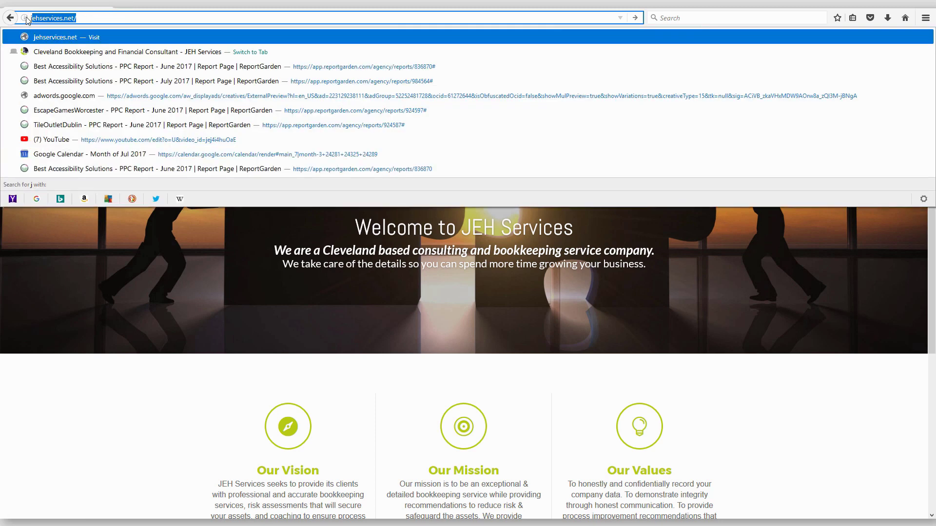
{"action": "key", "text": "Return"}
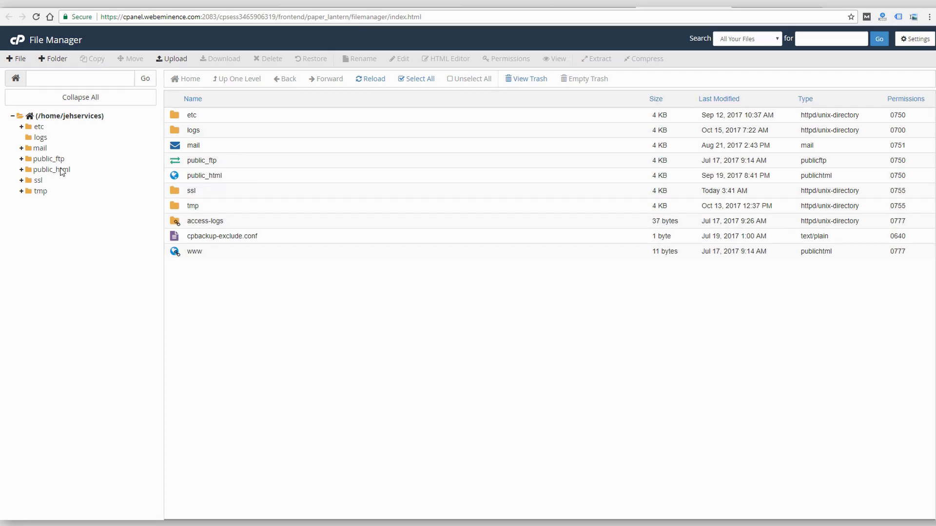
Step: Show hidden dotfiles in public_html via File Manager settings and select .htaccess
{"action": "left_click", "coordinate": [59, 168]}
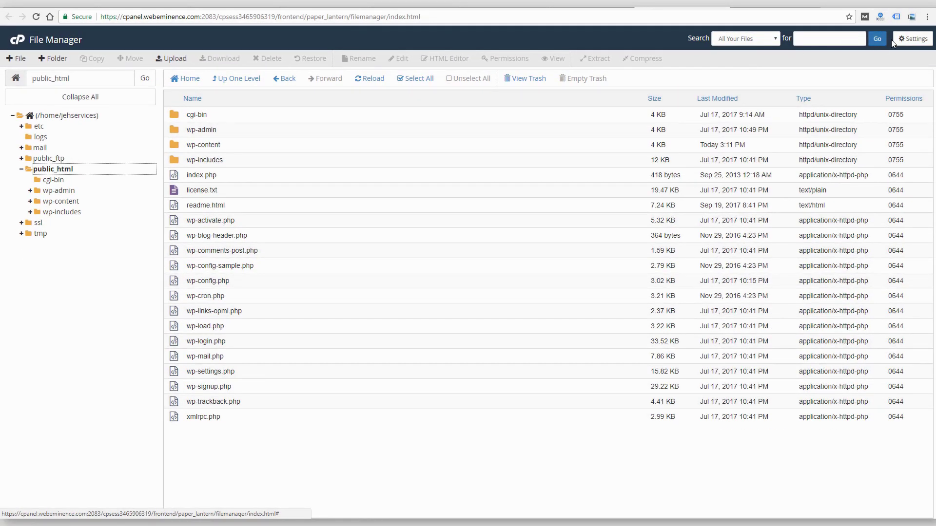
{"action": "left_click", "coordinate": [899, 40]}
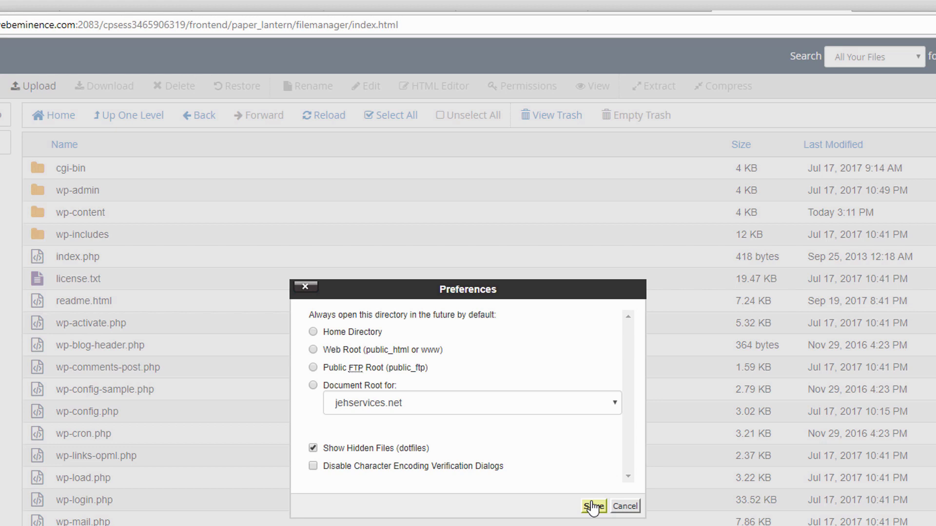
{"action": "left_click", "coordinate": [593, 506]}
{"action": "left_click", "coordinate": [82, 280]}
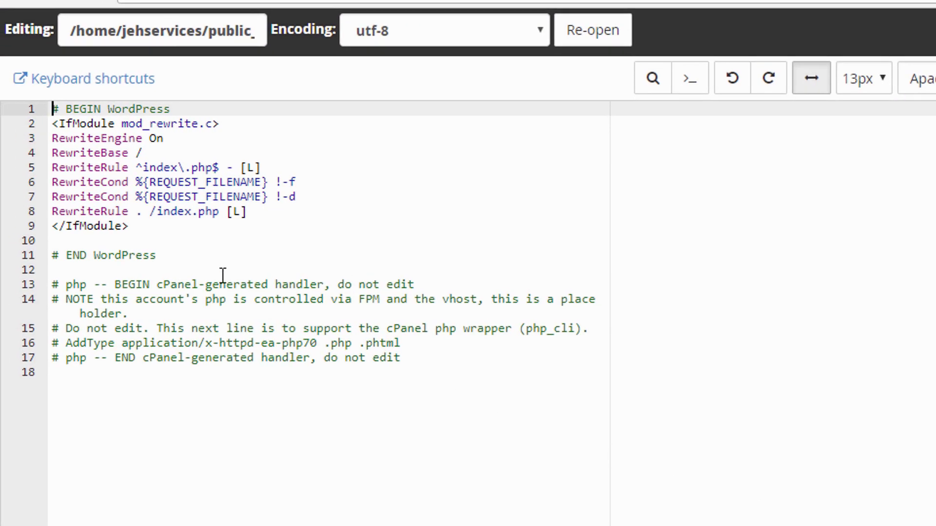
Step: Select the WordPress rewrite block (lines 3–9) in .htaccess and switch to the Force HTTPS WordPad notes
{"action": "left_click_drag", "start_coordinate": [155, 228], "coordinate": [44, 127]}
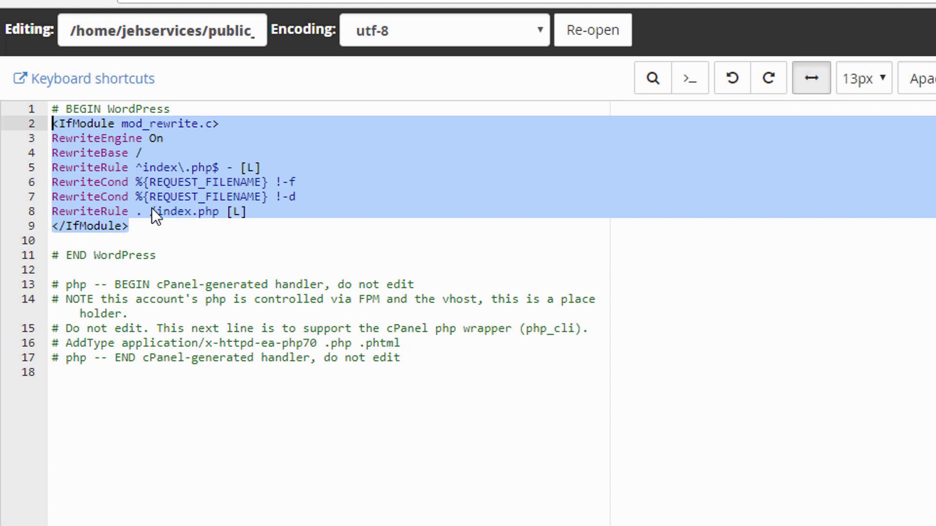
{"action": "key", "text": "alt+Tab"}
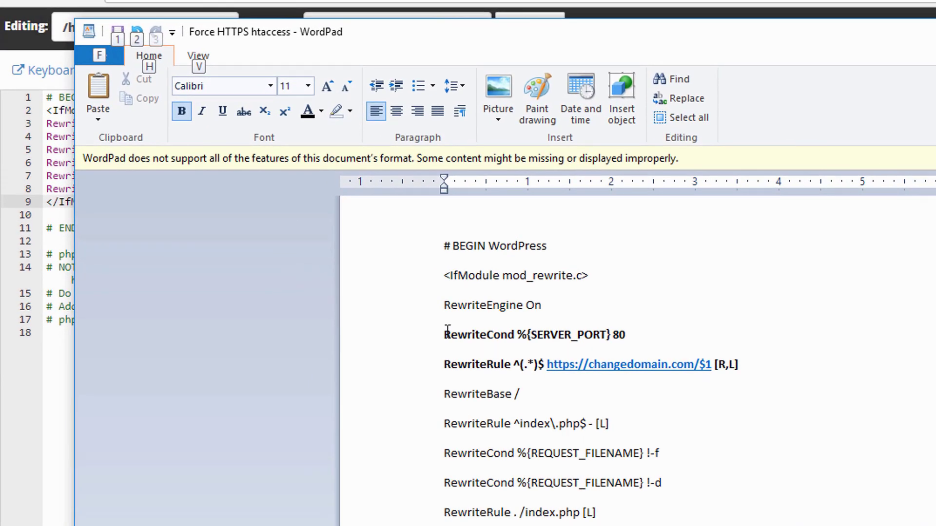
Step: Select the RewriteCond %{SERVER_PORT} 80 and https RewriteRule lines in WordPad
{"action": "left_click_drag", "start_coordinate": [447, 330], "coordinate": [760, 360]}
{"action": "key", "text": "ctrl+c"}
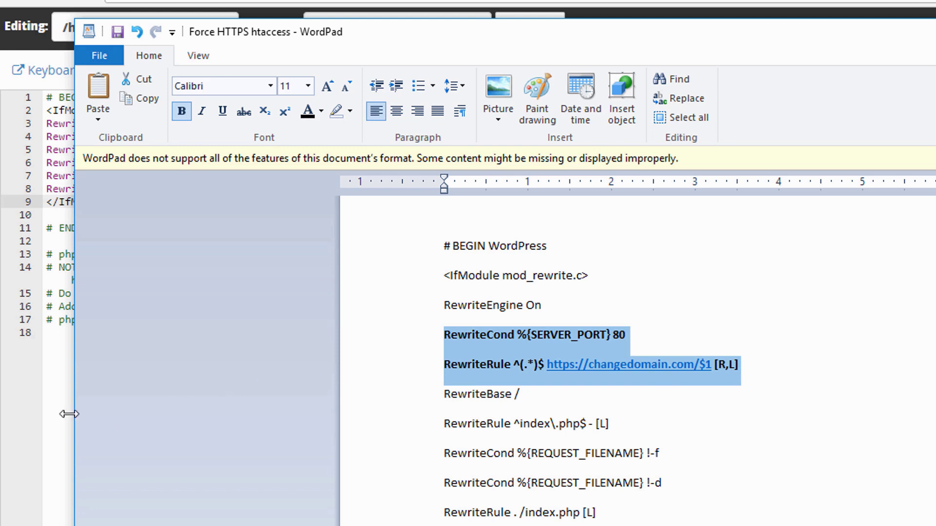
Step: Paste the two https redirect lines into .htaccess just after RewriteEngine On
{"action": "left_click", "coordinate": [53, 401]}
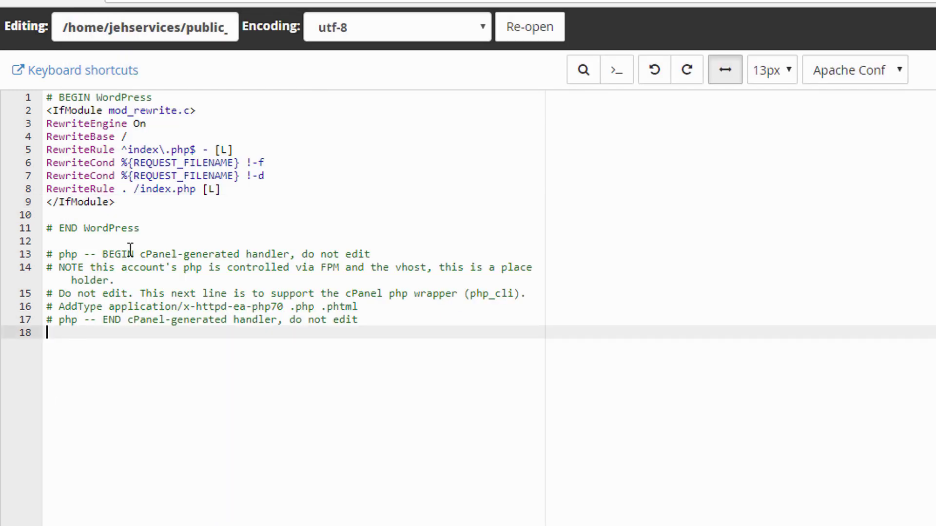
{"action": "left_click", "coordinate": [166, 123]}
{"action": "key", "text": "Return"}
{"action": "key", "text": "ctrl+v"}
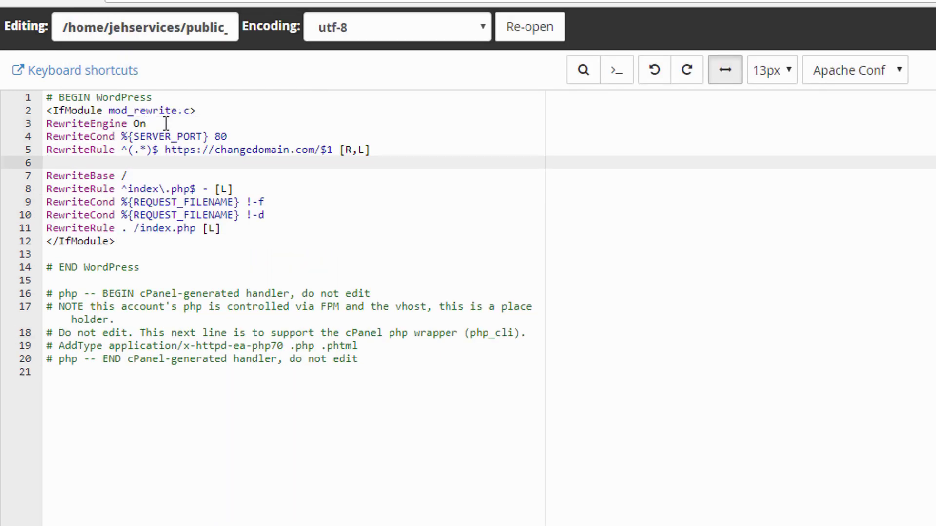
{"action": "key", "text": "BackSpace"}
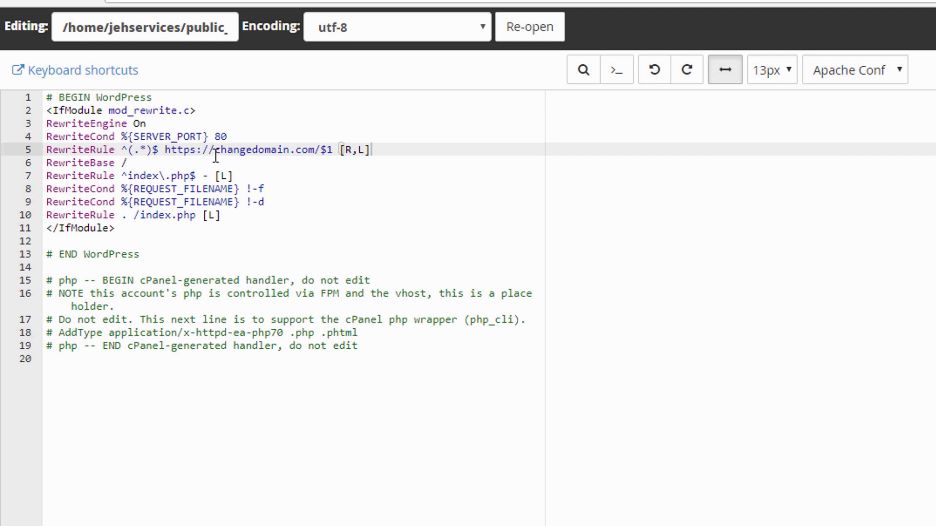
Step: Replace changedomain.com with jehservices.net in the rewrite rule and save .htaccess
{"action": "left_click_drag", "start_coordinate": [215, 155], "coordinate": [313, 151]}
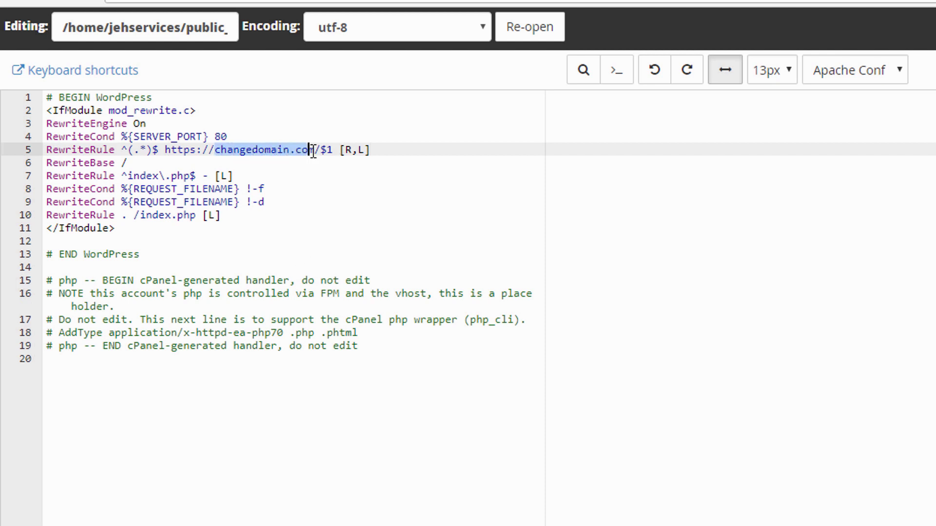
{"action": "type", "text": "jeh"}
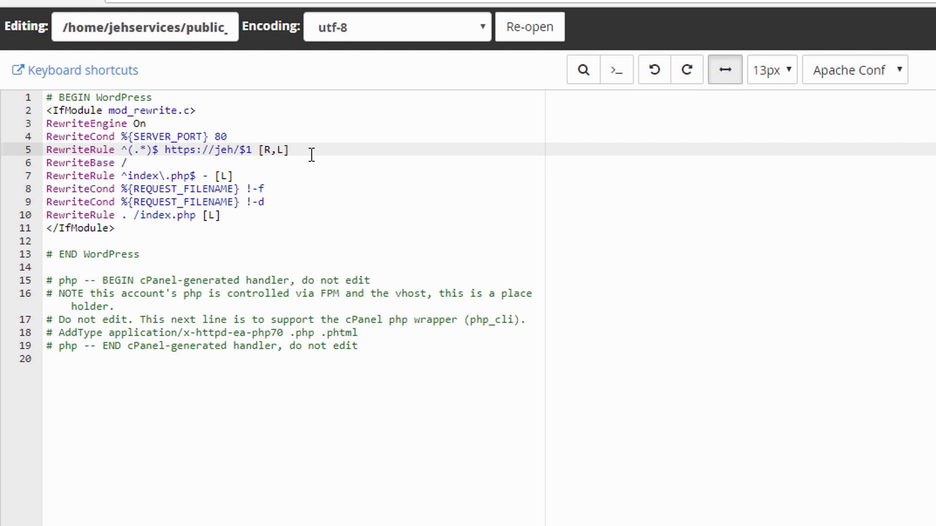
{"action": "type", "text": "services."}
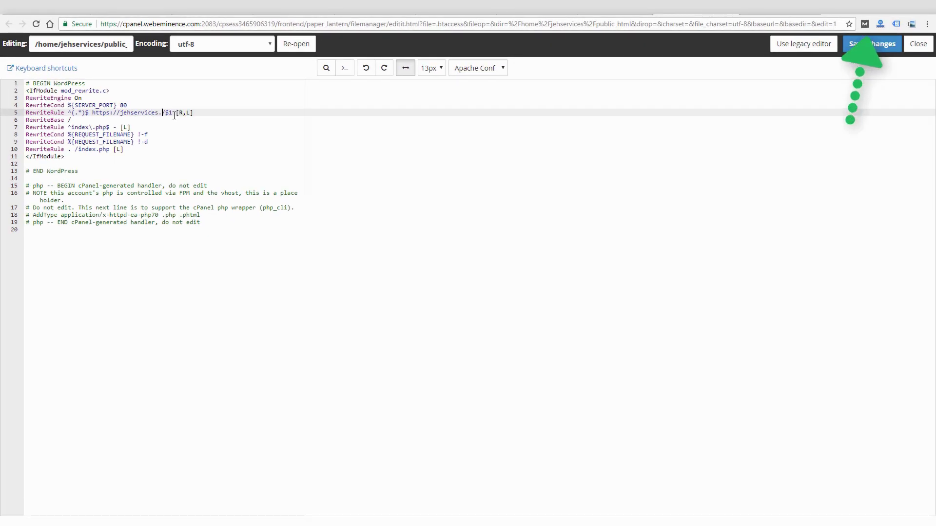
{"action": "type", "text": "net"}
{"action": "left_click", "coordinate": [869, 44]}
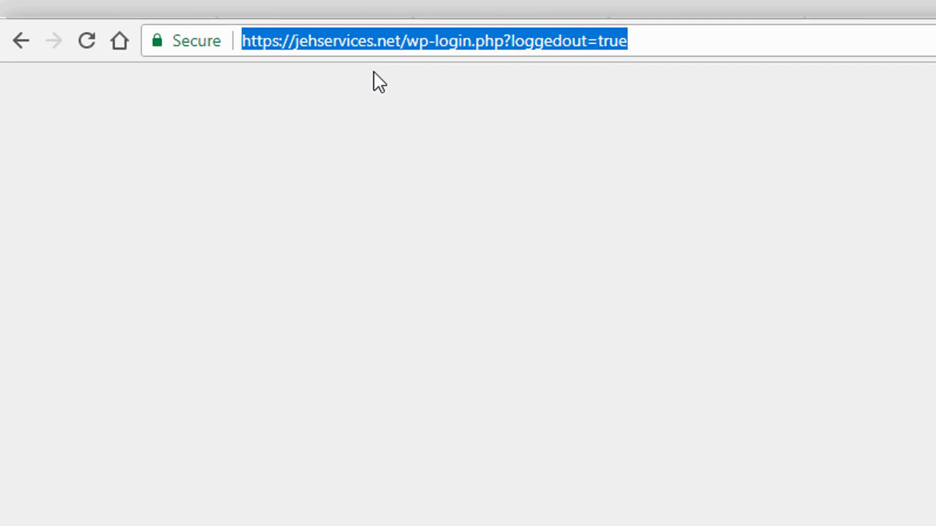
Step: Enter jehservices.net in Chrome's address bar, correcting the misspelling
{"action": "type", "text": "jehserti"}
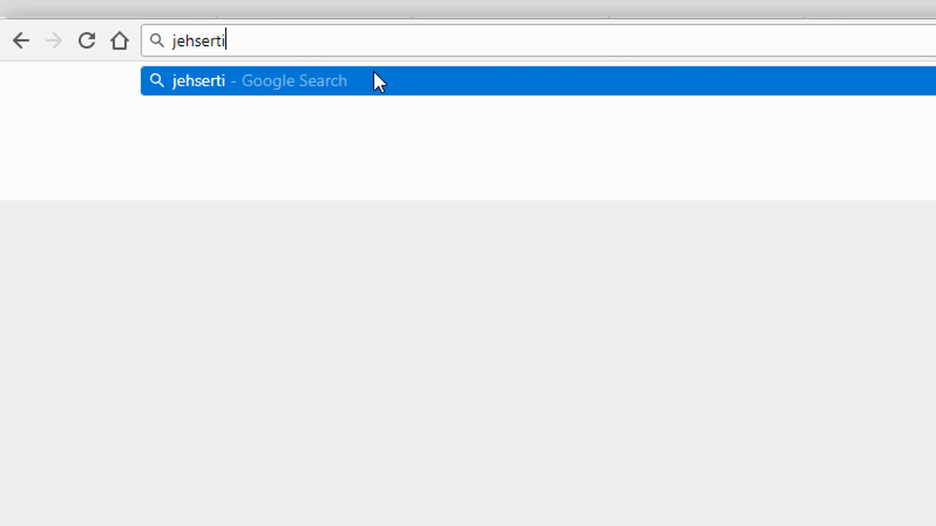
{"action": "key", "text": "BackSpace"}
{"action": "key", "text": "BackSpace"}
{"action": "type", "text": "vices"}
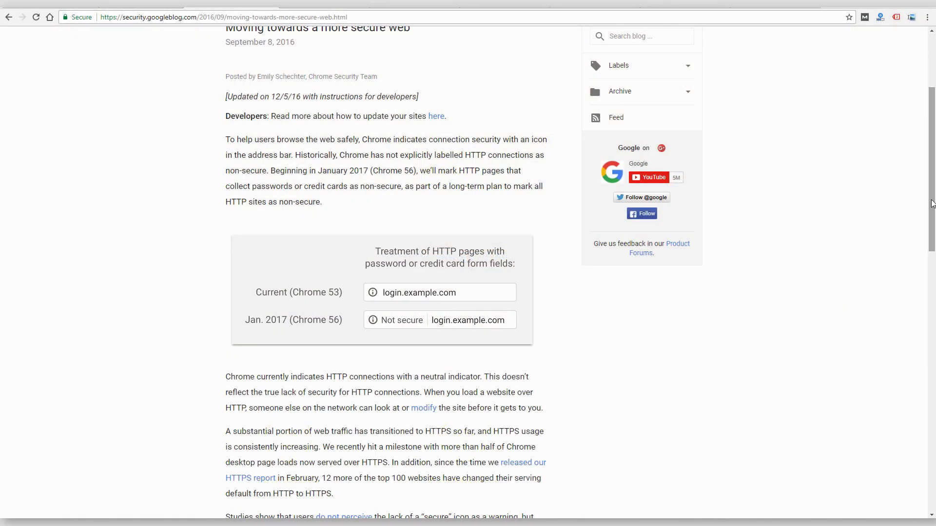
Step: Scroll the Security Blog post down to the 'Eventual treatment of all HTTP pages in Chrome' figure
{"action": "left_click_drag", "start_coordinate": [931, 204], "coordinate": [933, 176]}
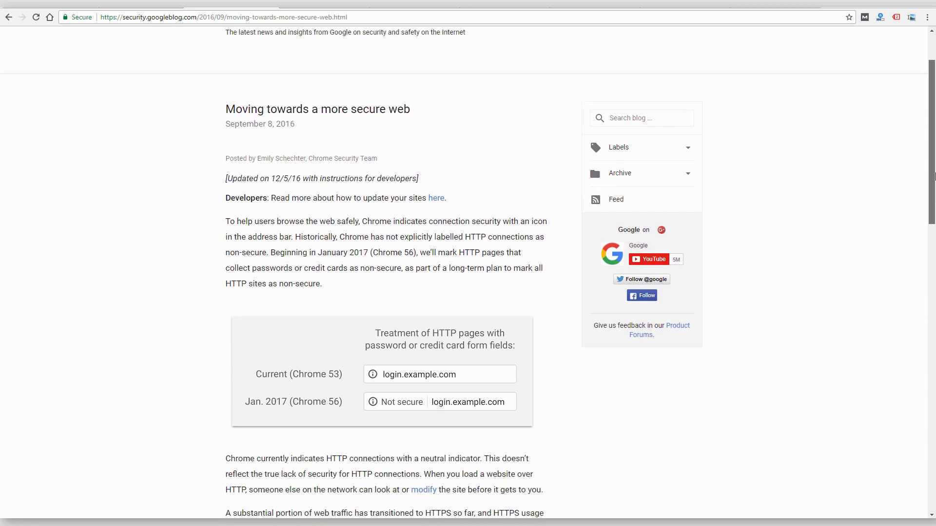
{"action": "scroll", "coordinate": [361, 322], "scroll_direction": "down", "scroll_amount": 2}
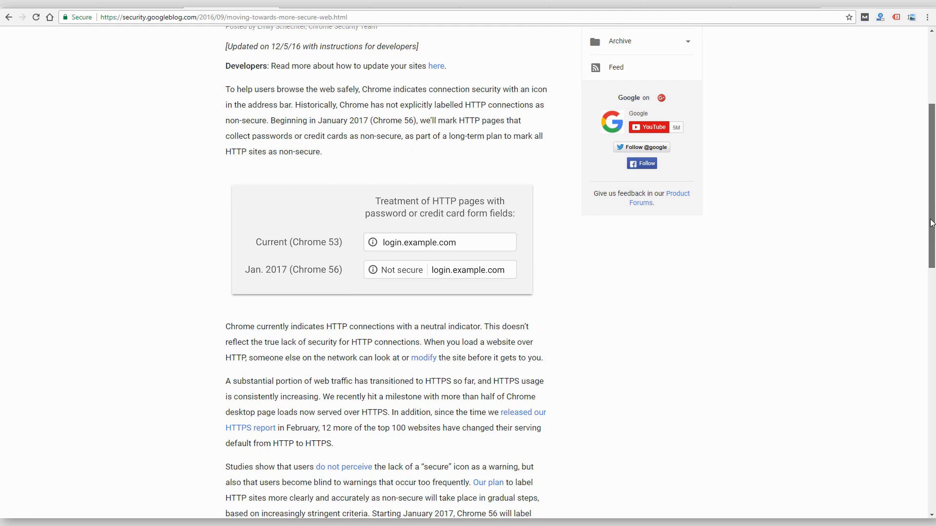
{"action": "left_click_drag", "start_coordinate": [932, 223], "coordinate": [934, 324]}
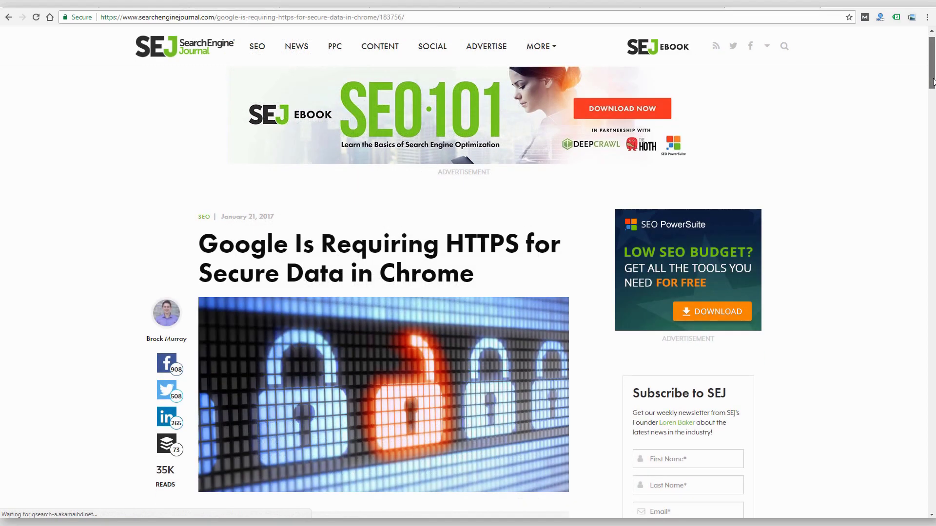
Step: Scroll through the SEJ article and dismiss its webinar popup
{"action": "scroll", "coordinate": [468, 292], "scroll_direction": "down", "scroll_amount": 2}
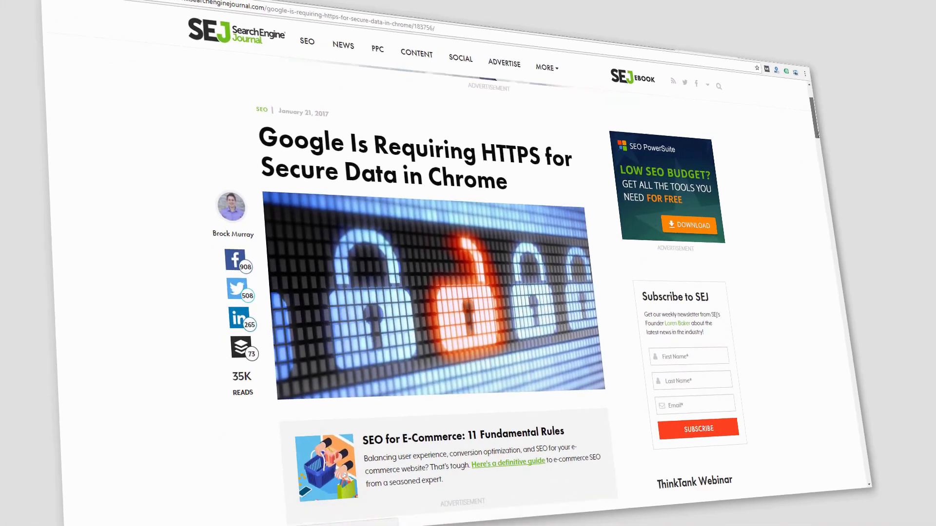
{"action": "scroll", "coordinate": [468, 292], "scroll_direction": "down", "scroll_amount": 4}
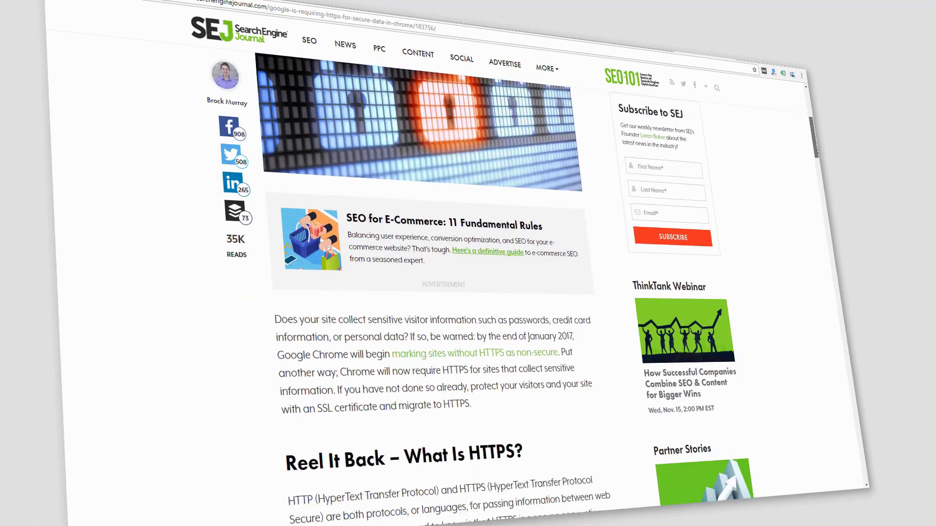
{"action": "scroll", "coordinate": [468, 293], "scroll_direction": "down", "scroll_amount": 2}
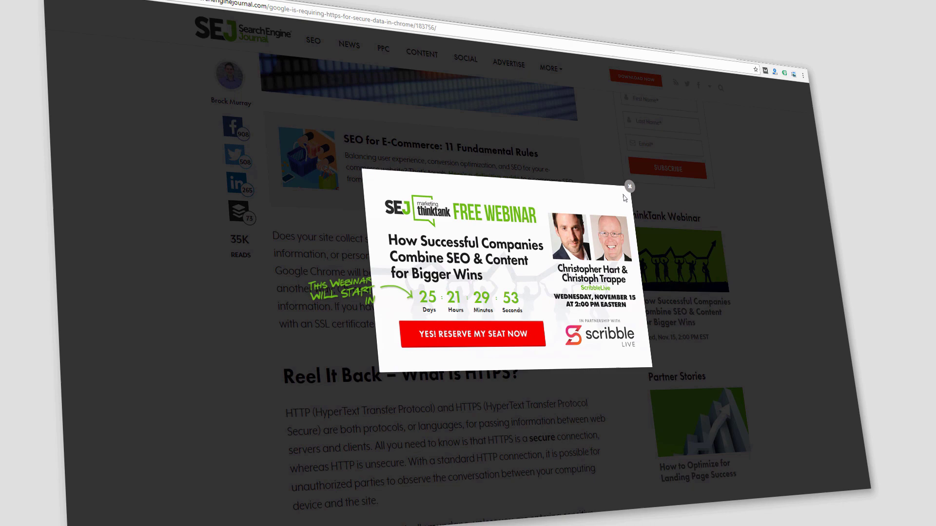
{"action": "left_click", "coordinate": [629, 186]}
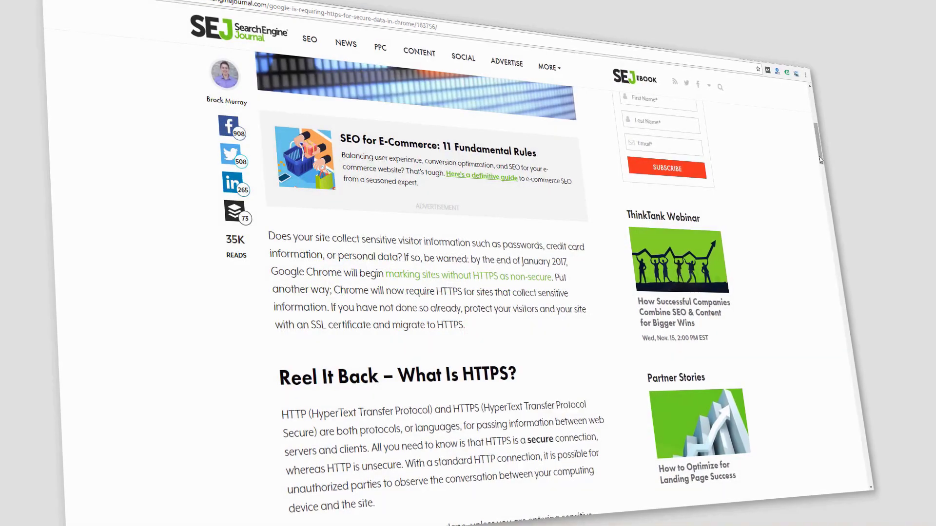
{"action": "left_click_drag", "start_coordinate": [821, 157], "coordinate": [837, 202]}
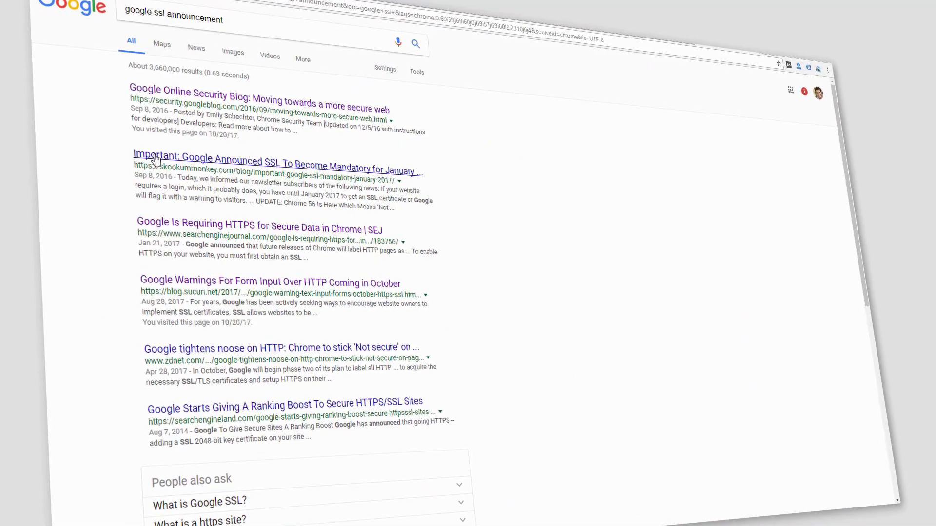
Step: Skim the Google SSL mandatory article, then go back and open ZDNet's 'Google tightens noose on HTTP'
{"action": "left_click", "coordinate": [290, 199]}
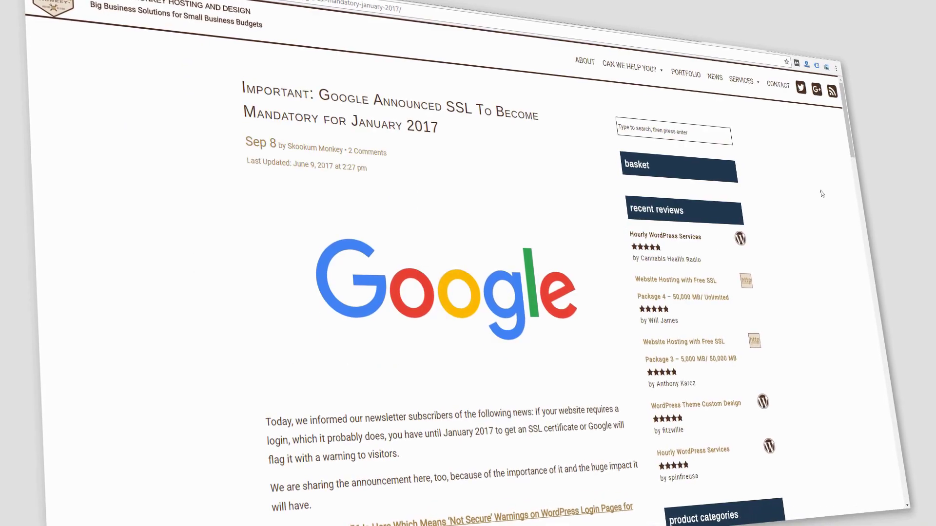
{"action": "scroll", "coordinate": [852, 130], "scroll_direction": "down", "scroll_amount": 10}
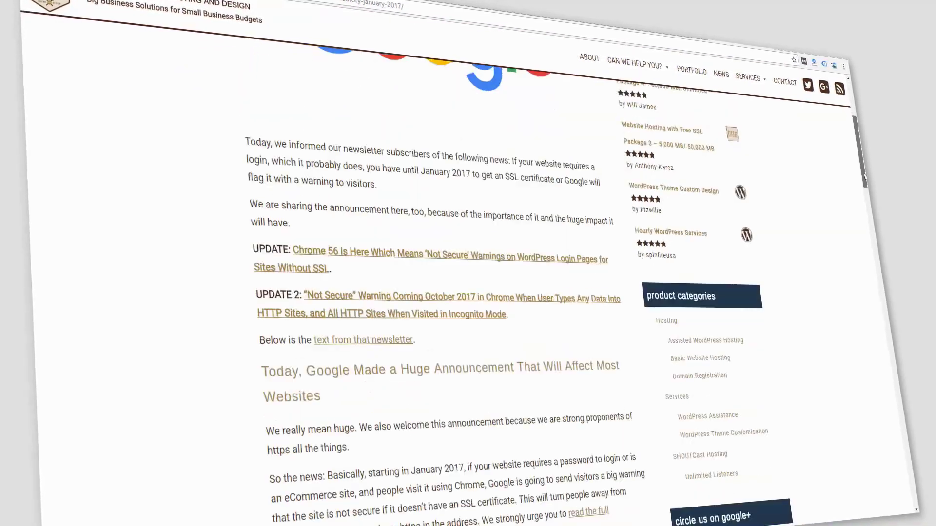
{"action": "scroll", "coordinate": [438, 293], "scroll_direction": "down", "scroll_amount": 10}
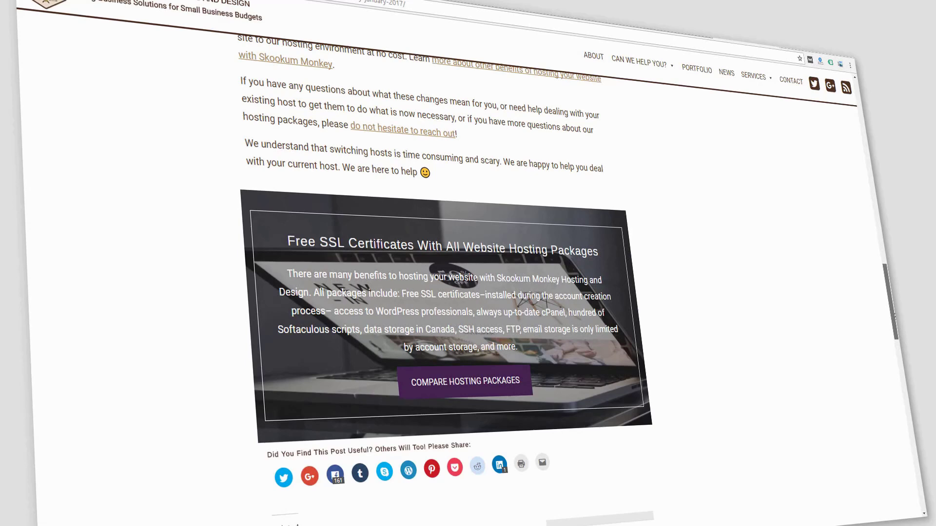
{"action": "scroll", "coordinate": [438, 292], "scroll_direction": "down", "scroll_amount": 2}
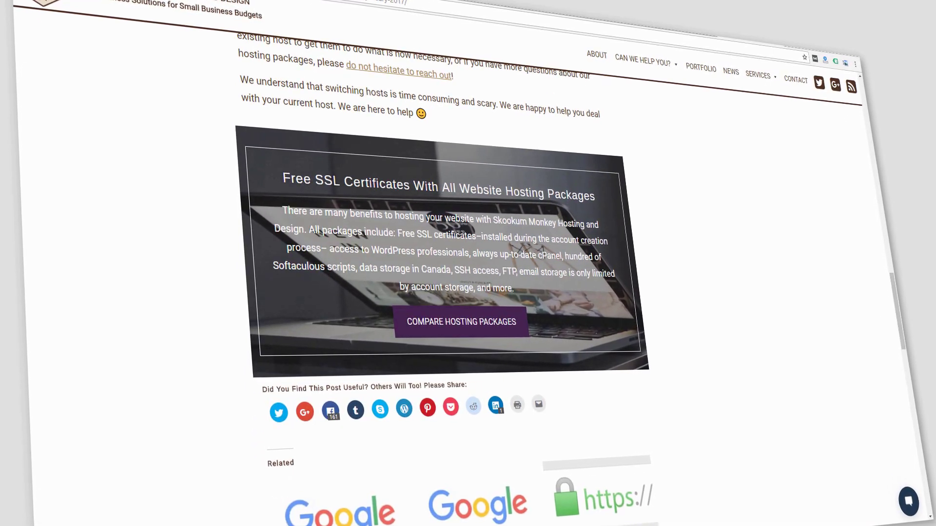
{"action": "key", "text": "alt+Left"}
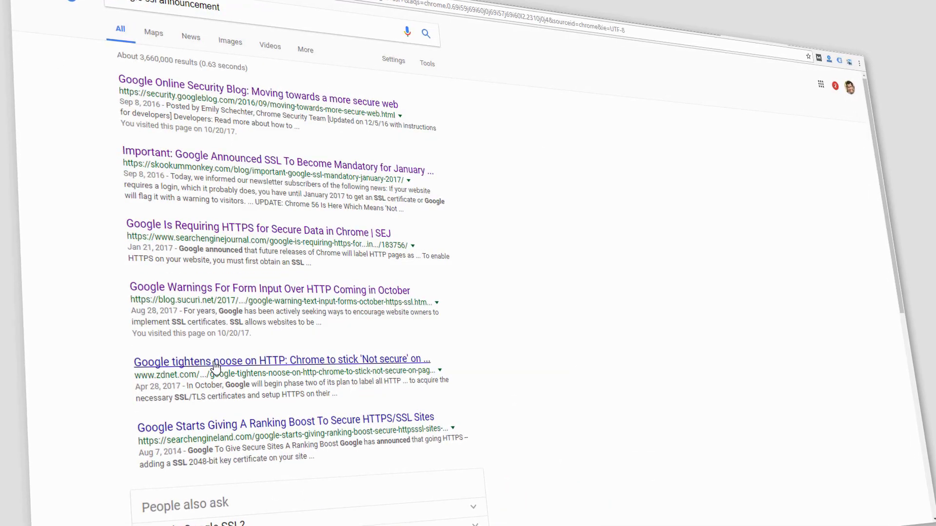
{"action": "left_click", "coordinate": [215, 365]}
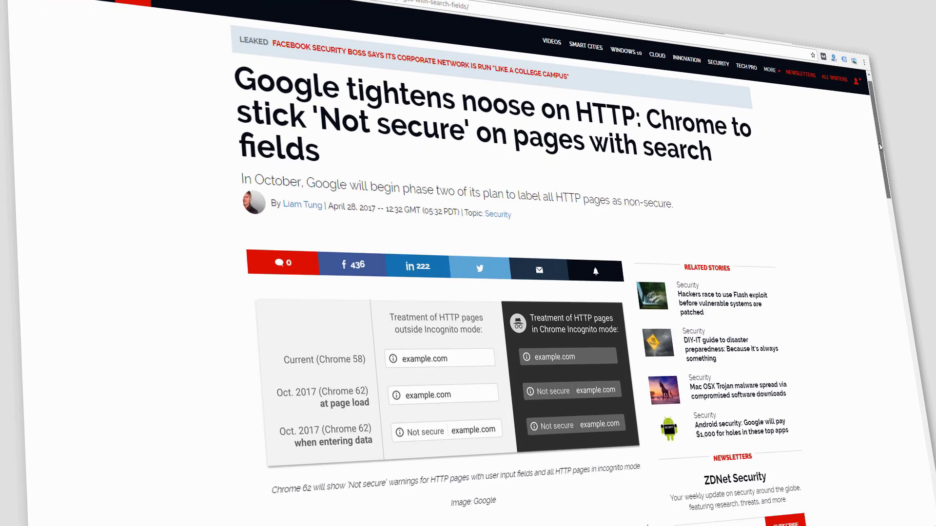
{"action": "scroll", "coordinate": [881, 152], "scroll_direction": "down", "scroll_amount": 2}
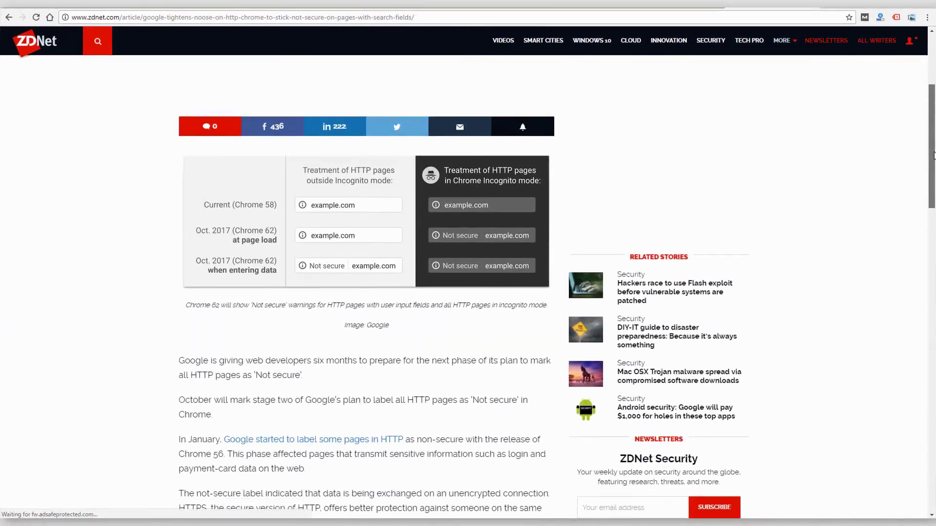